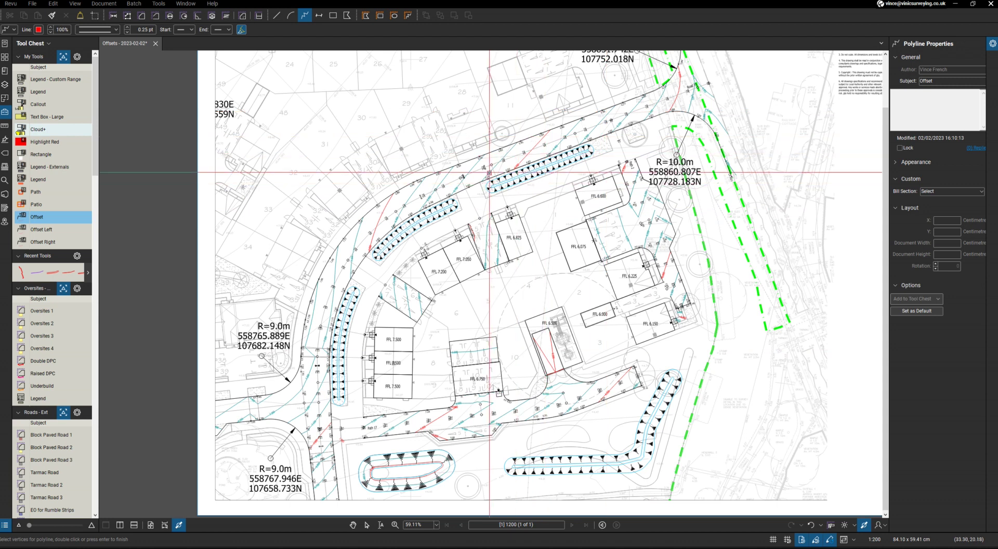
scroll(489, 172, up, 2)
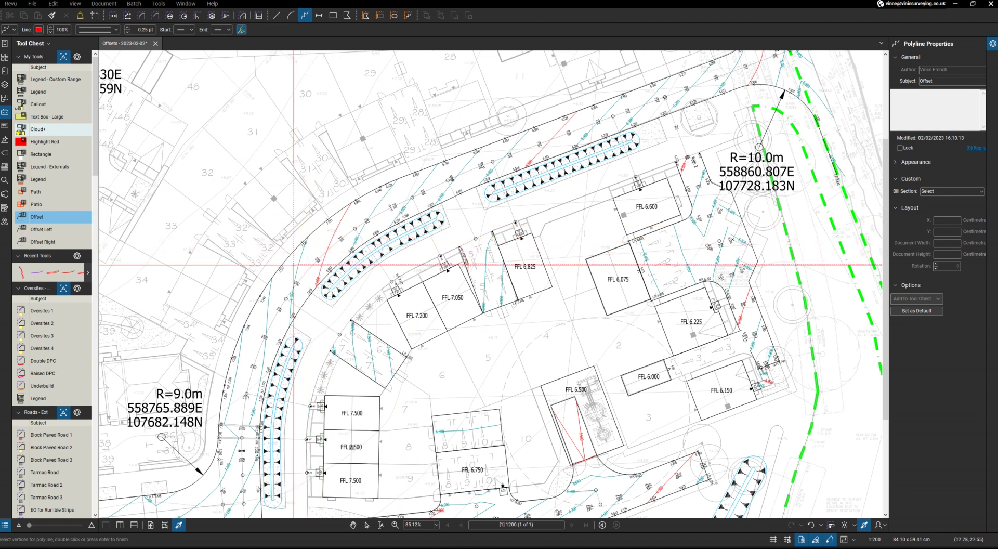
scroll(338, 214, down, 2)
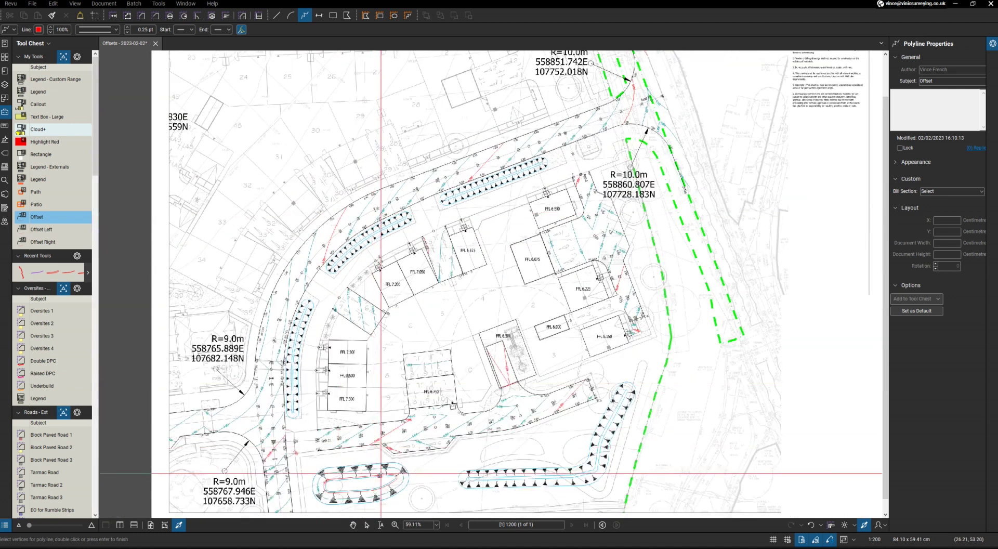
scroll(403, 431, up, 4)
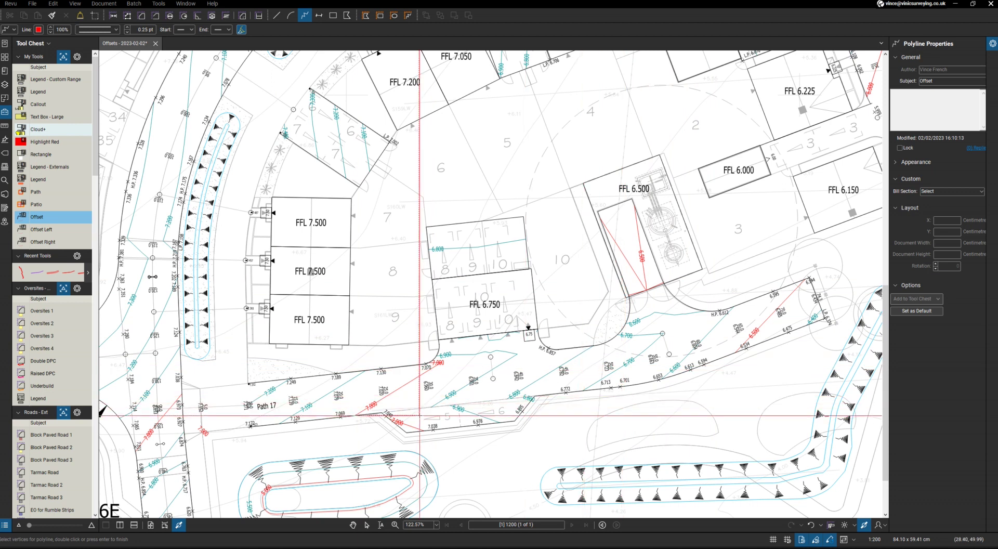
scroll(419, 416, down, 1)
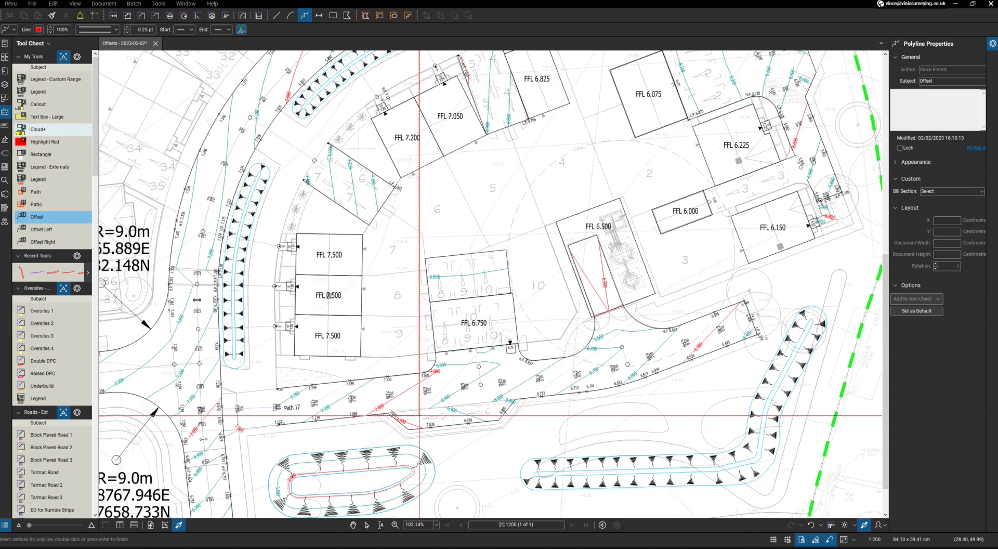
scroll(420, 415, down, 1)
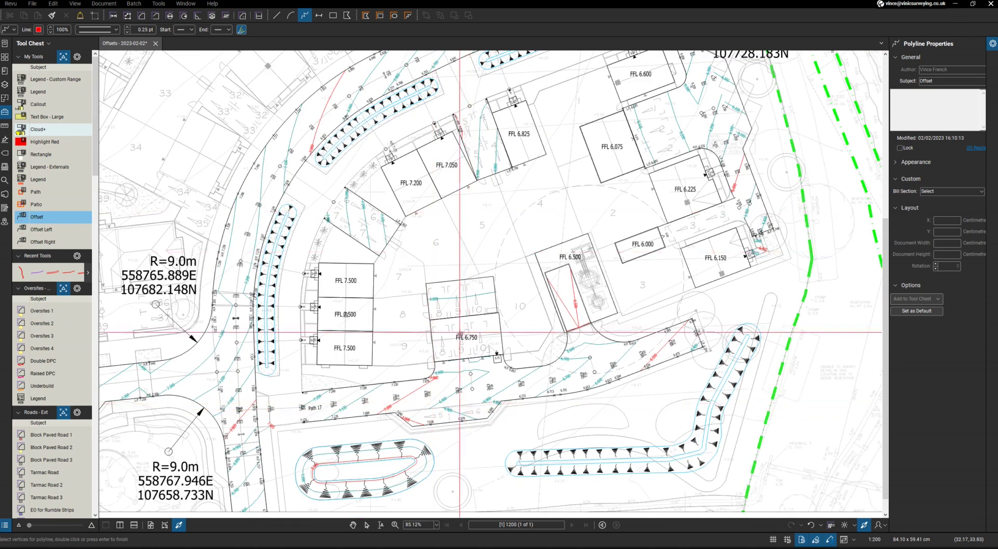
scroll(463, 297, down, 2)
scroll(558, 88, up, 3)
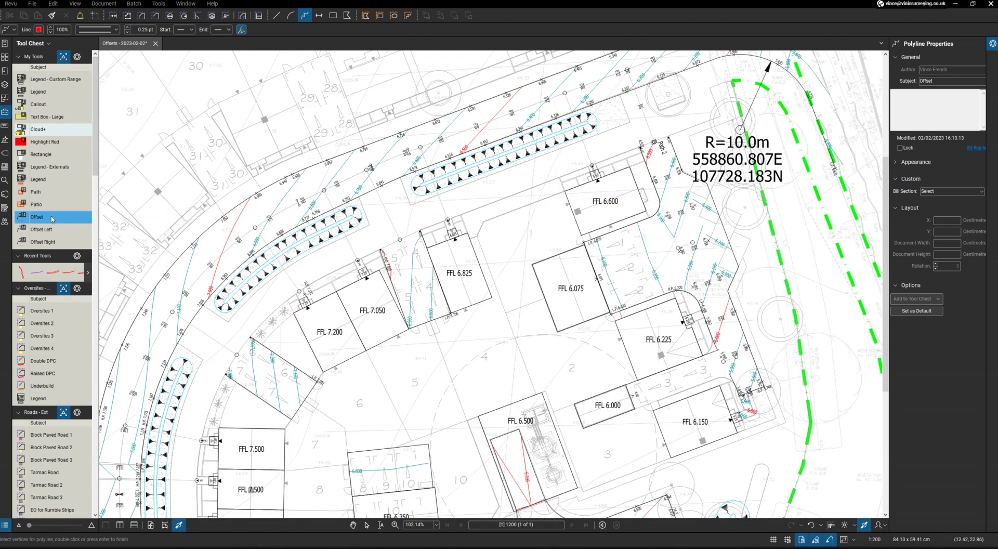
Place the red offset polyline's first vertex at the road edge and trace along the curved kerb past plots 28–33
scroll(581, 136, up, 3)
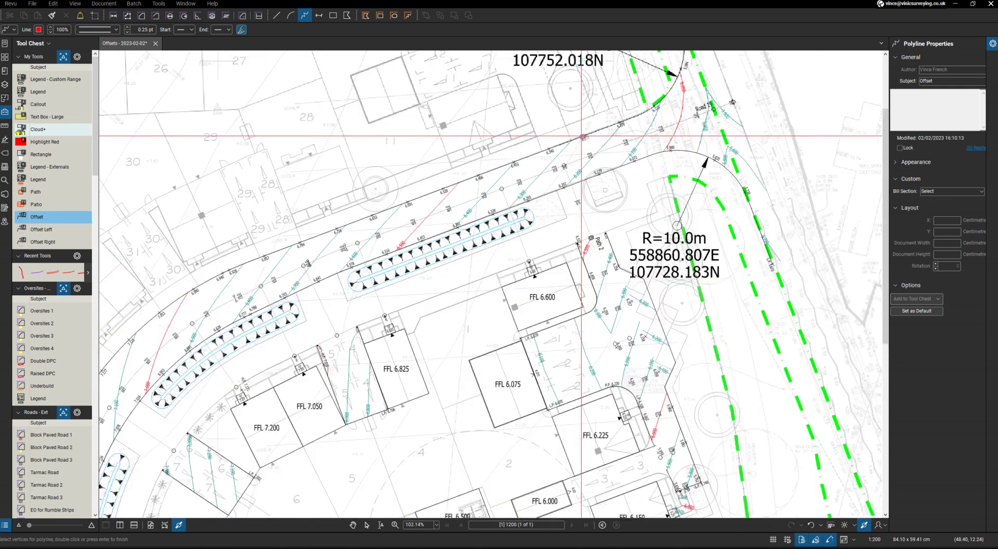
scroll(582, 136, up, 1)
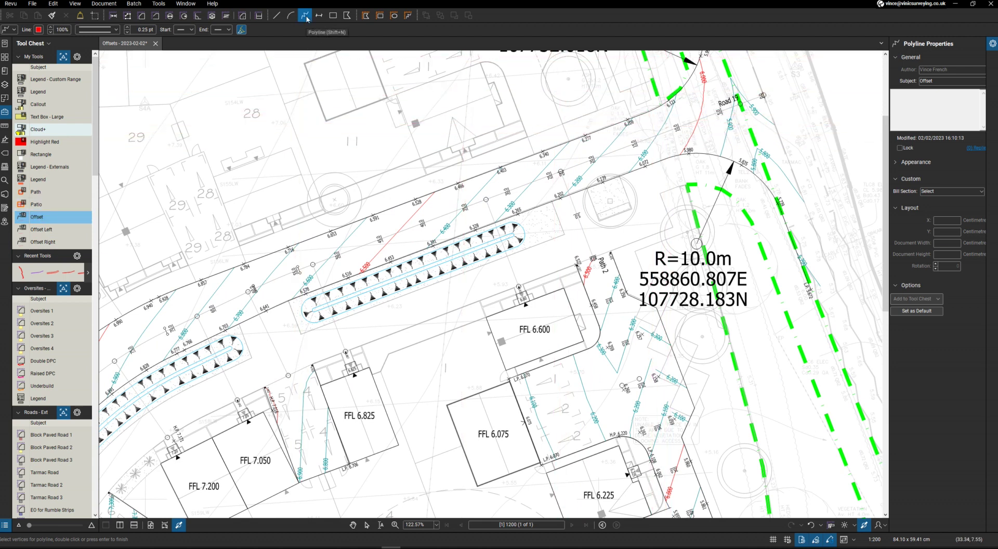
click(680, 127)
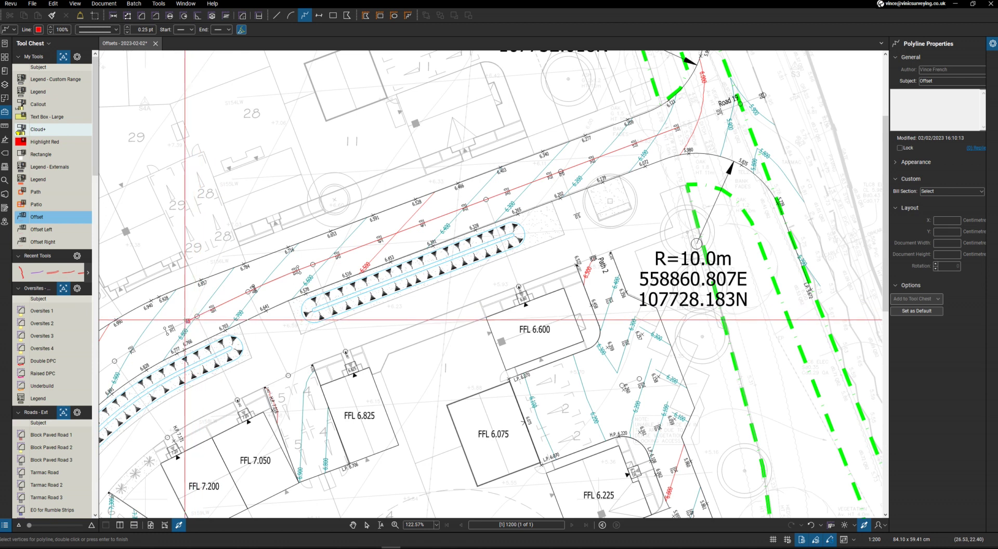
scroll(148, 342, down, 3)
scroll(294, 284, up, 4)
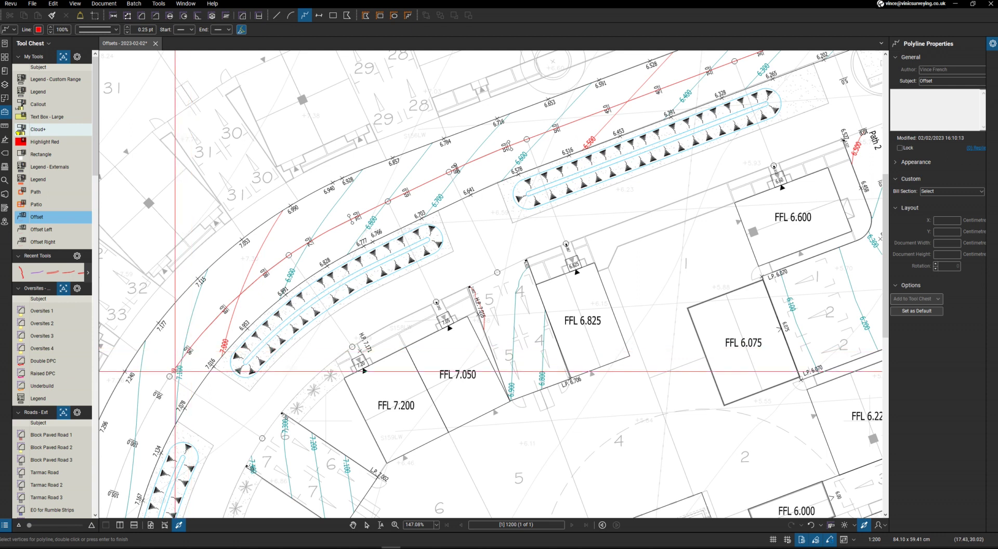
Finish the red offset kerb polyline at its lower-left end
double_click(149, 416)
scroll(421, 190, up, 2)
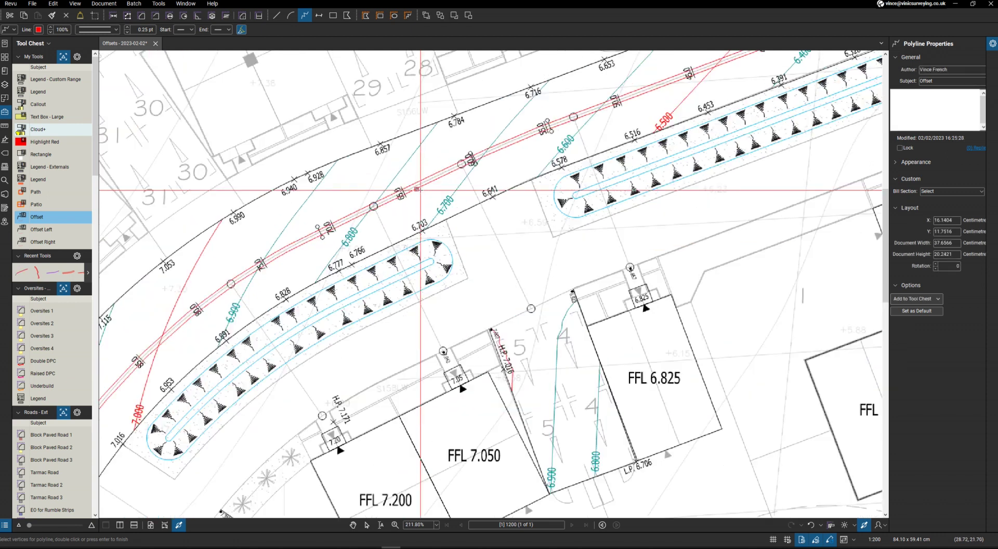
scroll(421, 190, up, 1)
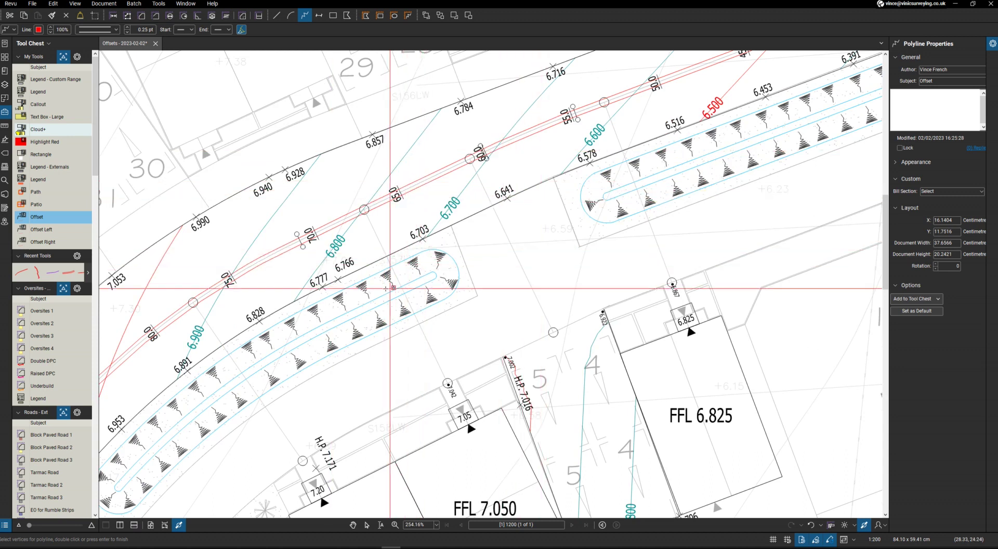
scroll(352, 290, down, 7)
scroll(537, 179, up, 6)
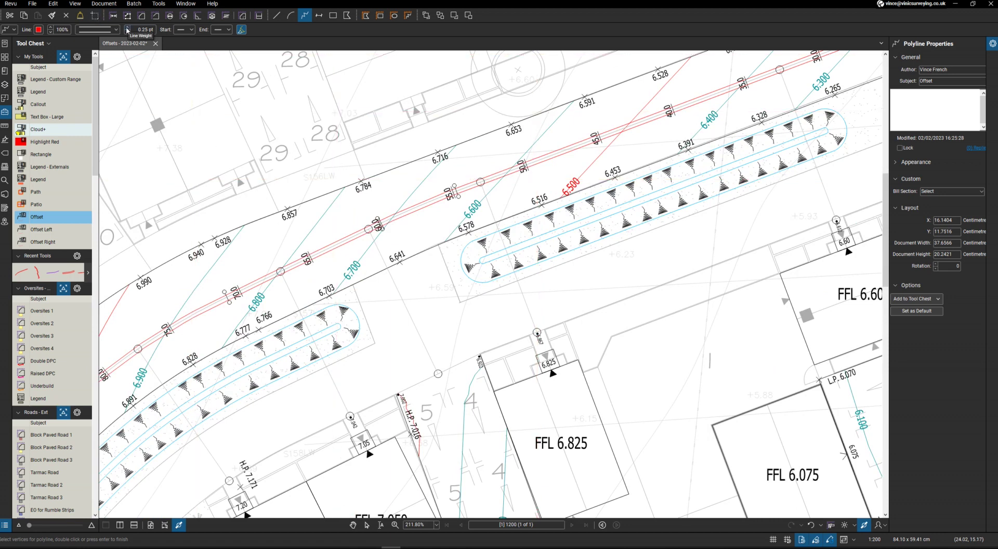
Raise the polyline's line weight to 3 pt, then to 3.70 pt
click(153, 30)
text(3)
key(Return)
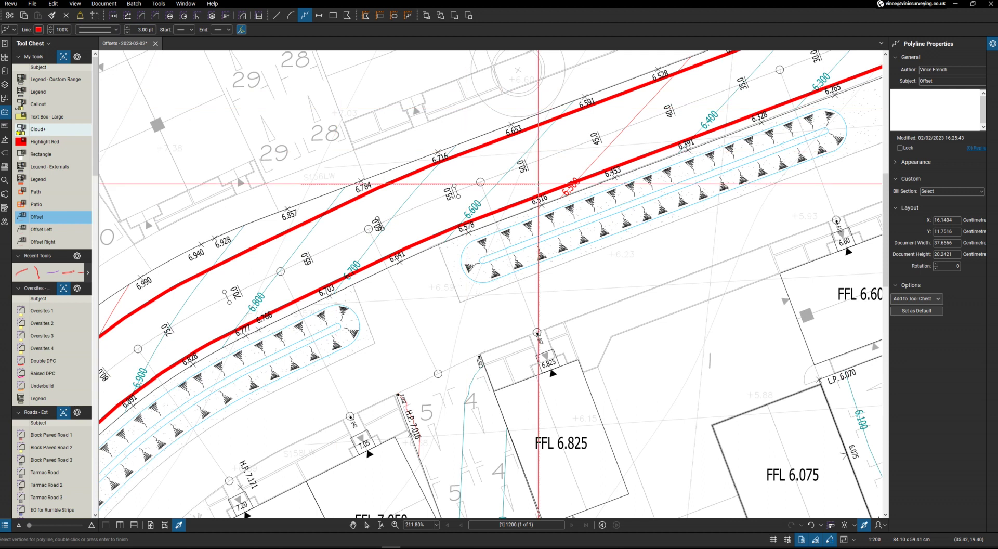
scroll(468, 261, up, 1)
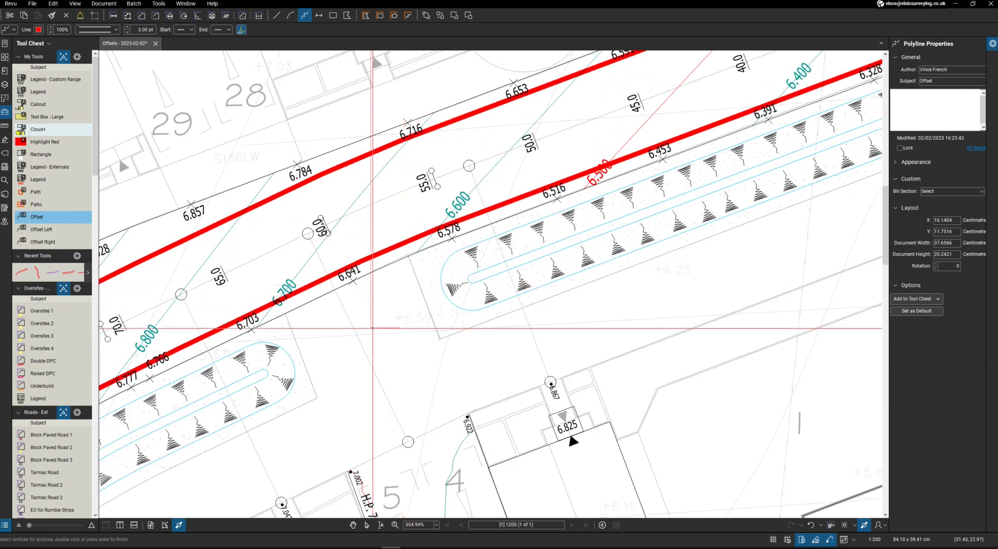
scroll(426, 223, down, 1)
scroll(524, 199, up, 3)
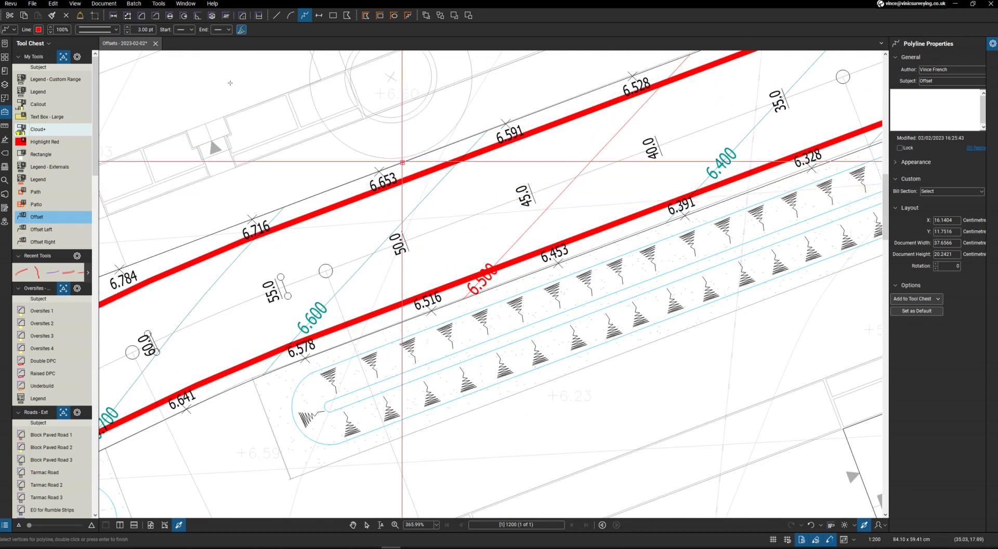
triple_click(142, 29)
text(3.7)
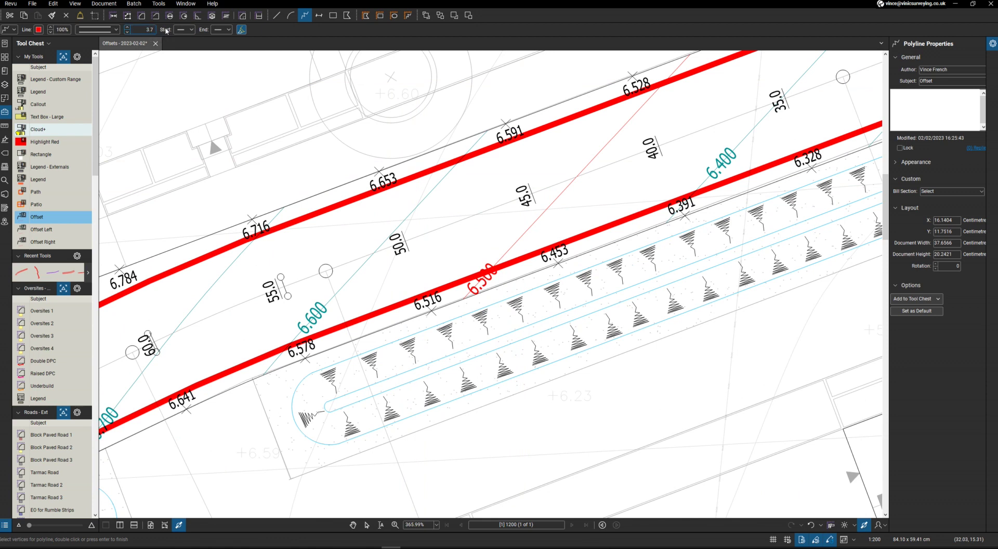
key(Return)
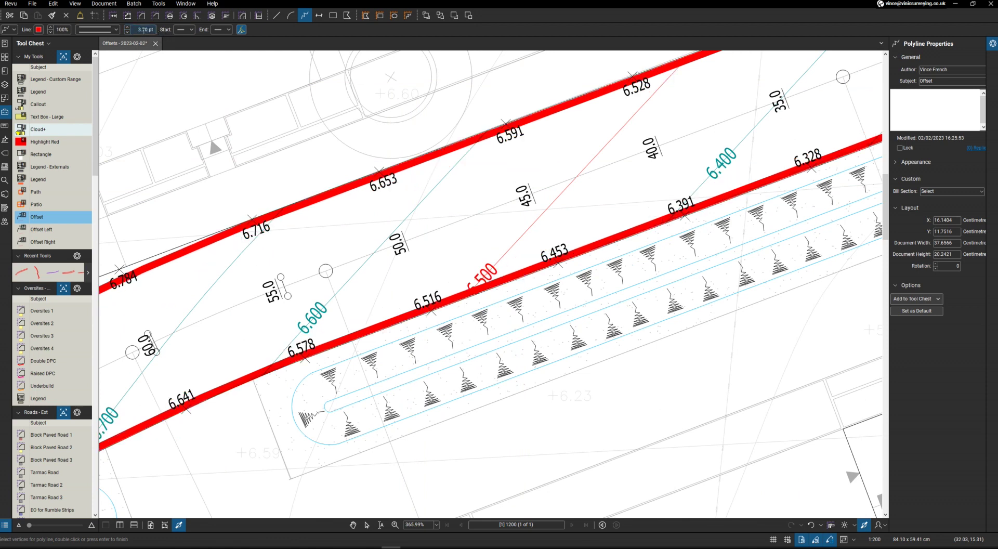
Fine-tune the line weight through 3.80 and 3.85 pt to a final 3.90 pt
triple_click(154, 31)
key(Return)
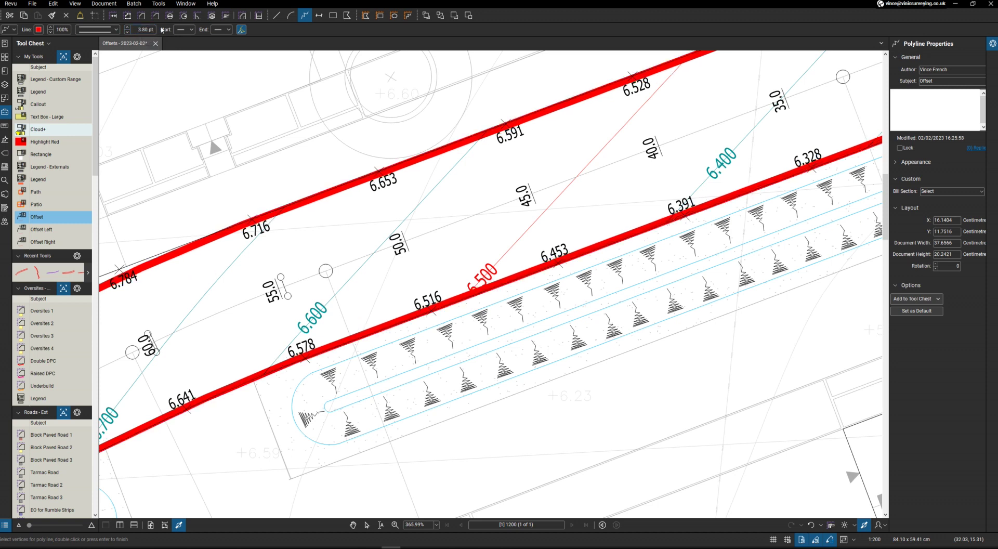
triple_click(147, 28)
key(Return)
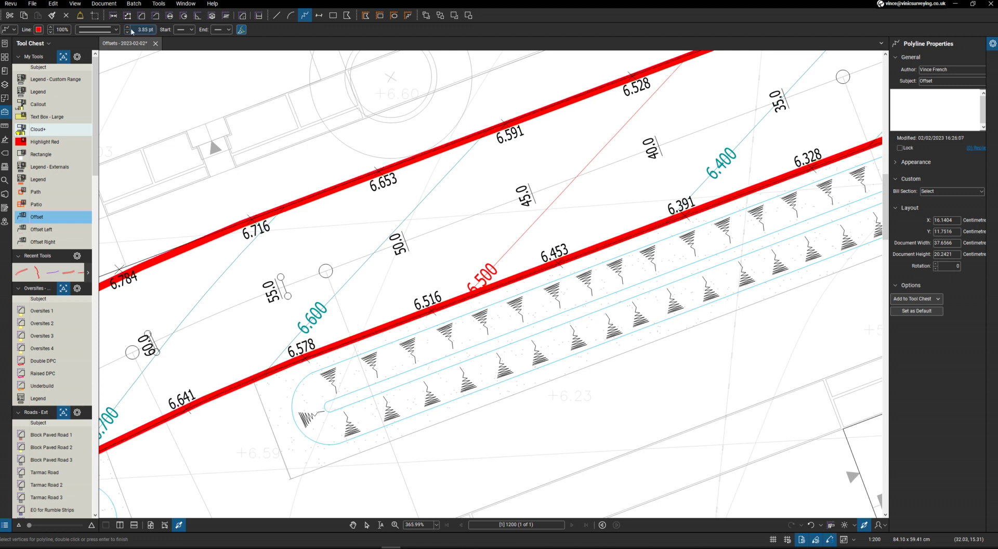
drag(136, 29, 155, 30)
key(Return)
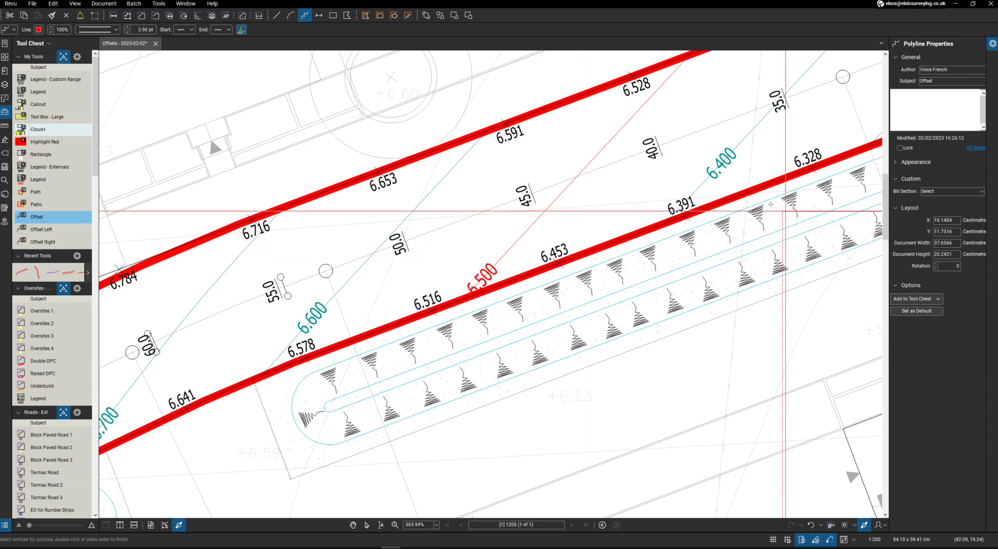
scroll(580, 256, down, 3)
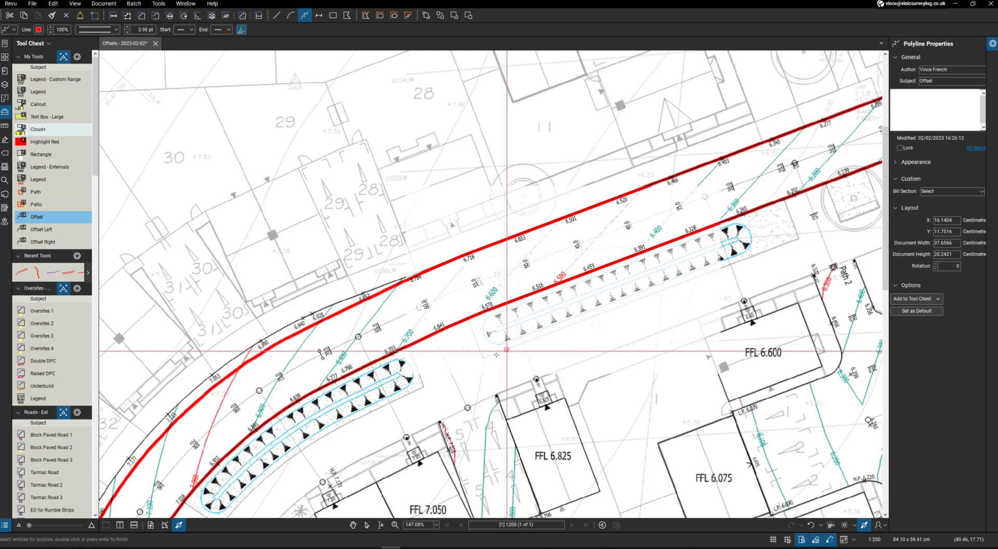
scroll(312, 218, down, 2)
scroll(303, 333, up, 2)
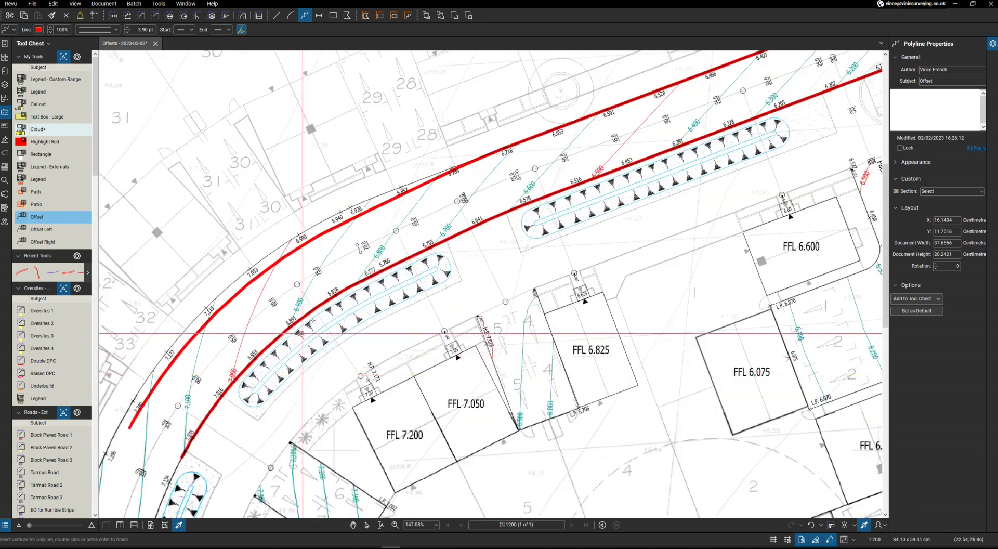
scroll(302, 333, up, 3)
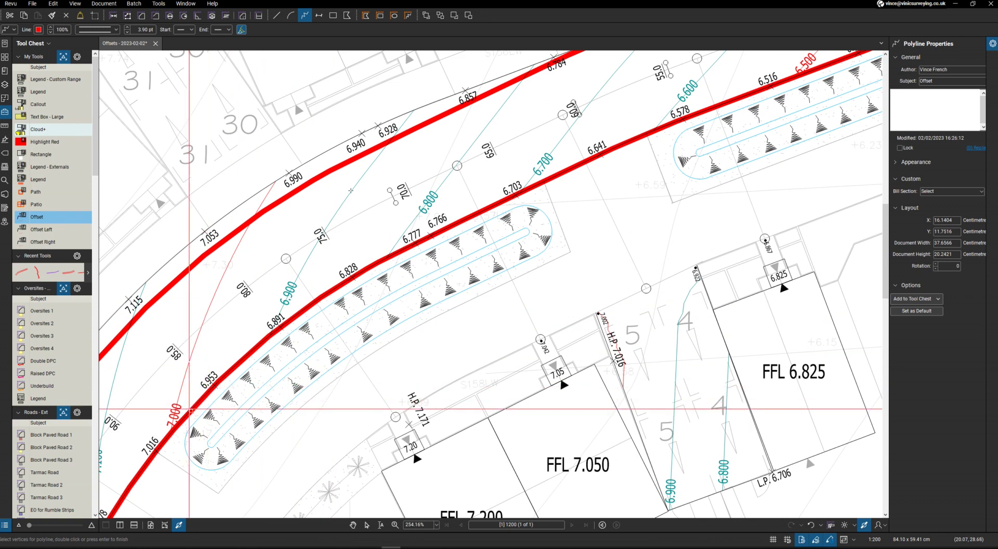
scroll(189, 409, down, 2)
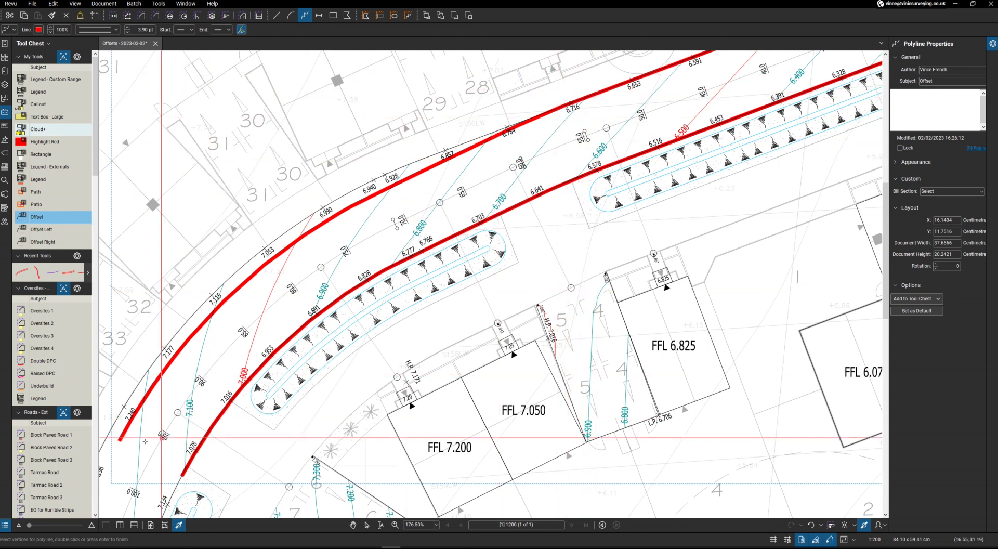
scroll(127, 447, up, 2)
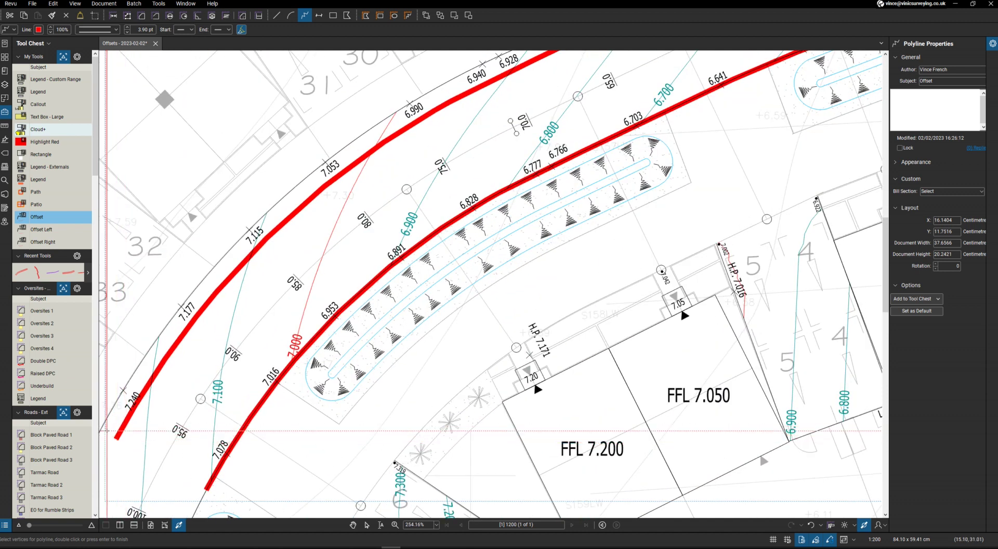
scroll(127, 420, up, 3)
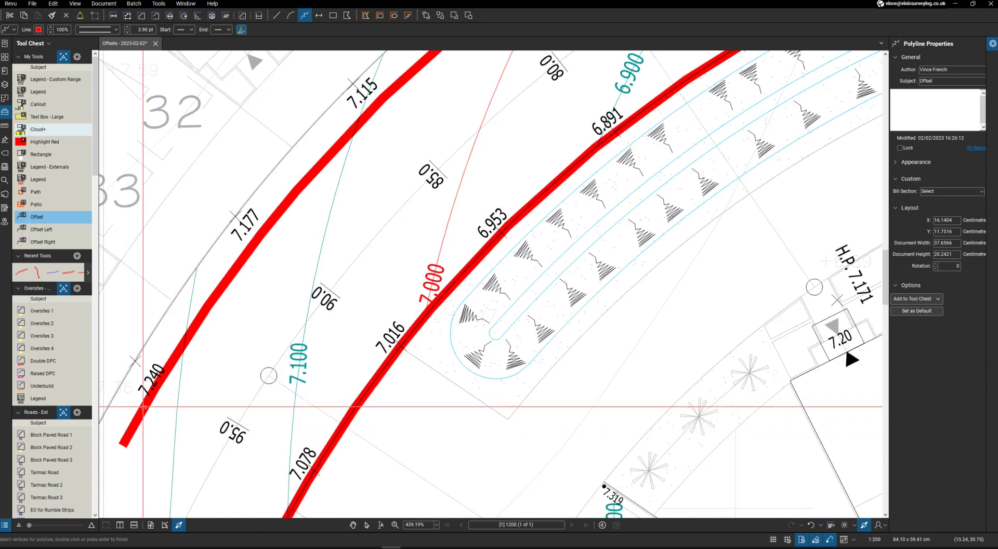
scroll(140, 409, down, 4)
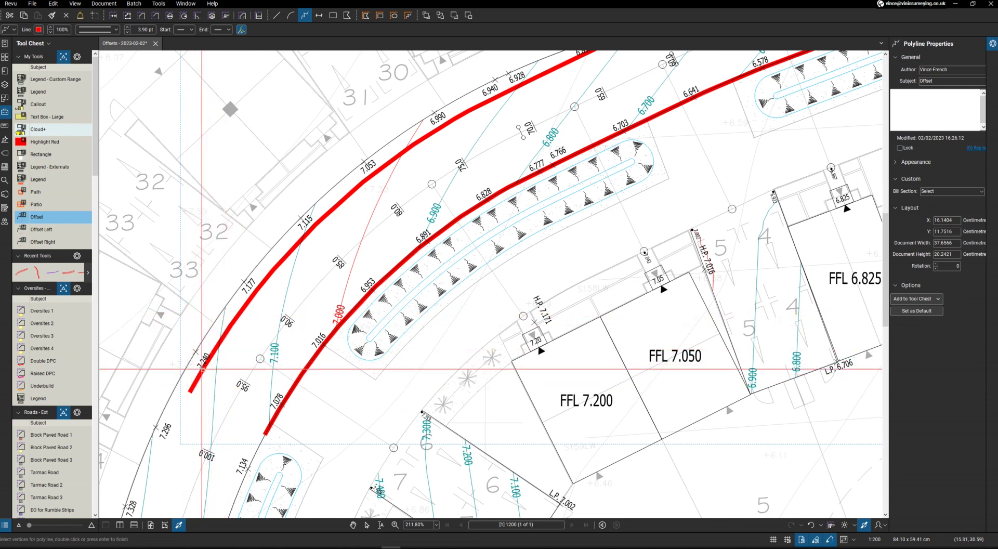
scroll(212, 348, up, 3)
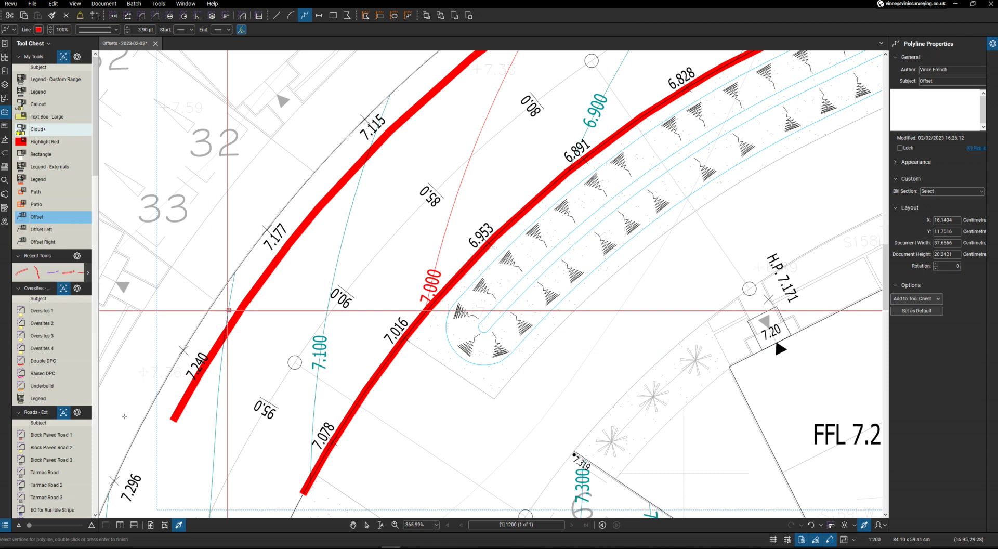
scroll(45, 438, down, 2)
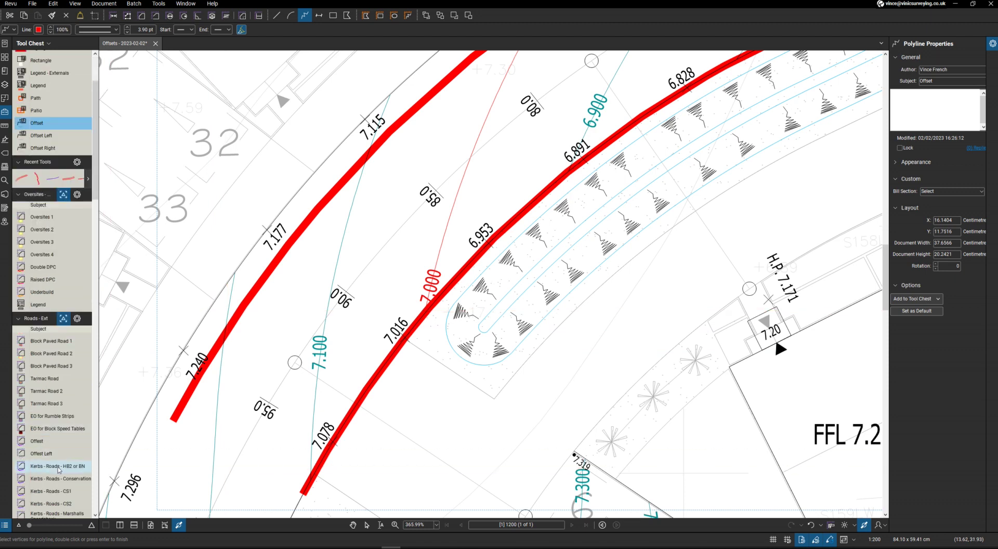
Start the kerb perimeter at the lower end and add vertices up the red kerb curve
click(173, 418)
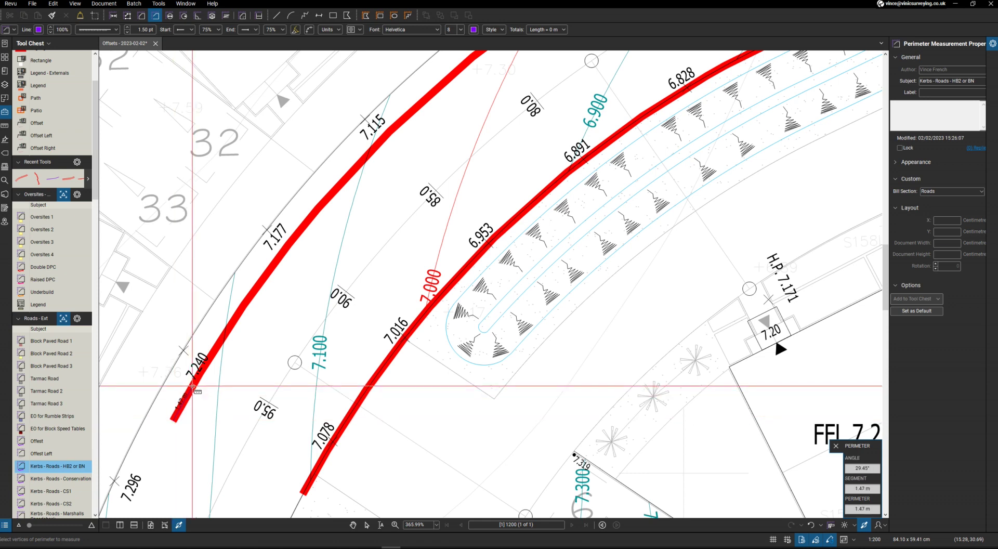
click(259, 285)
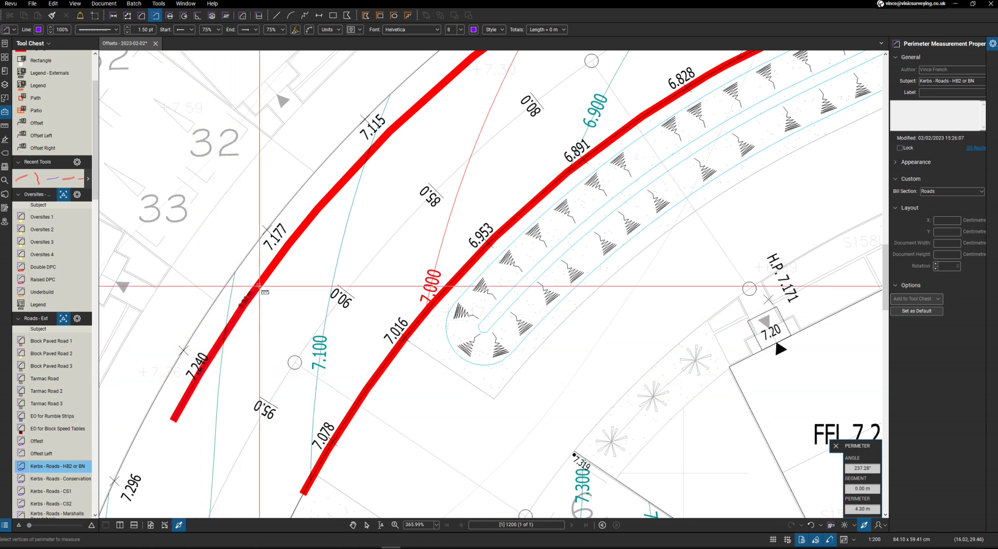
click(289, 248)
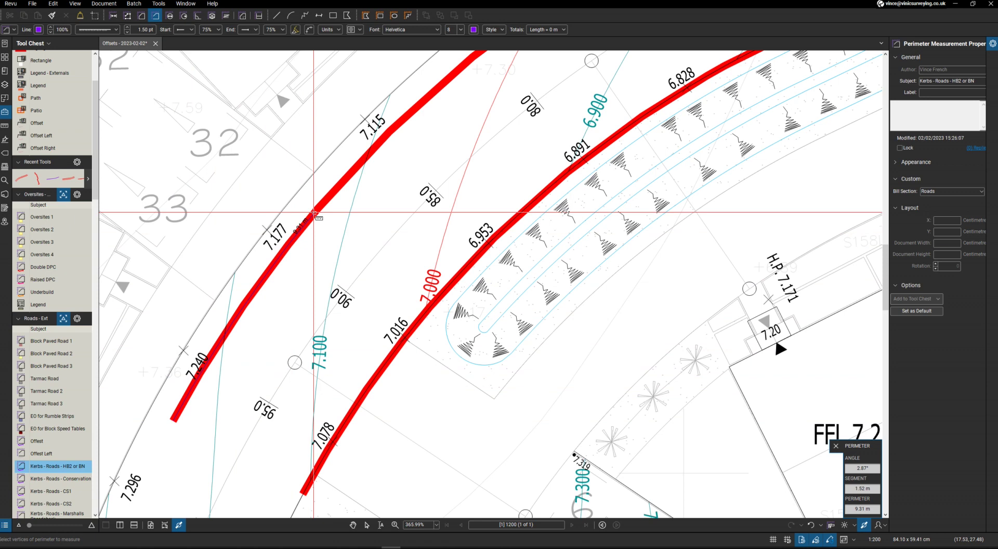
click(348, 176)
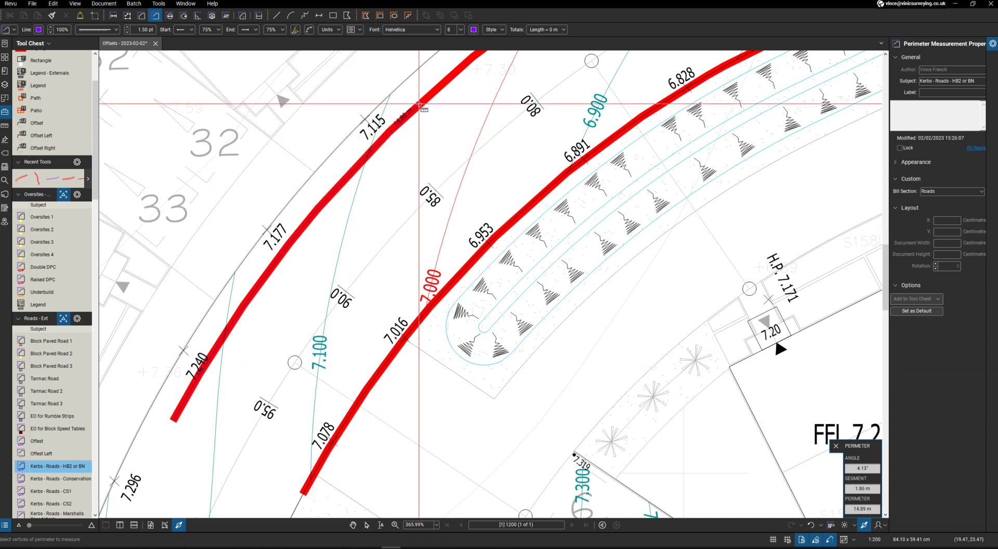
click(420, 107)
scroll(474, 145, up, 3)
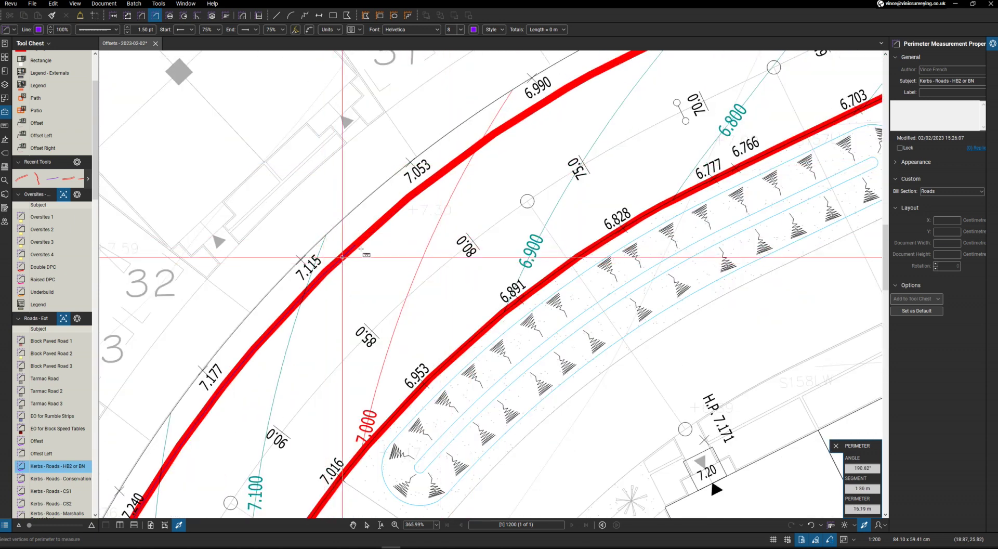
click(380, 217)
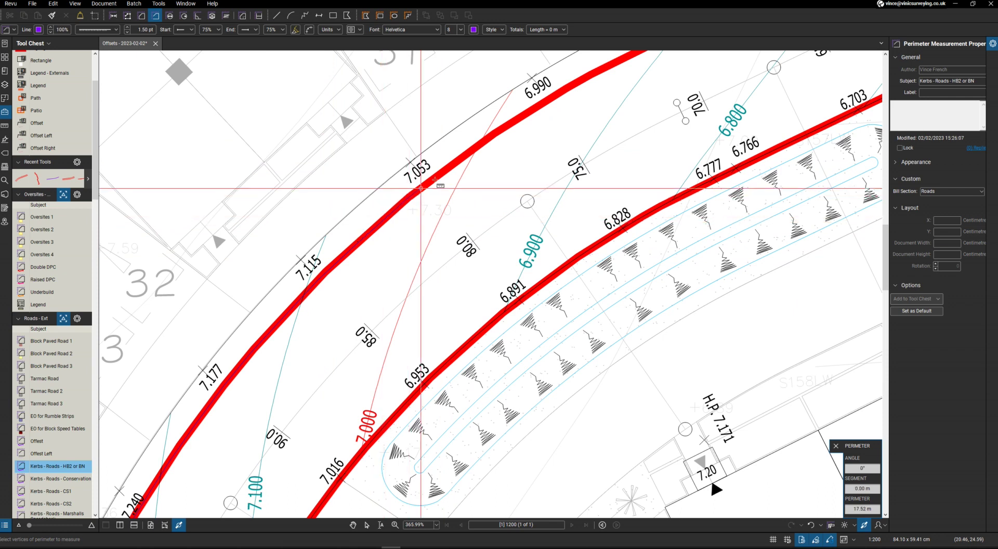
click(451, 168)
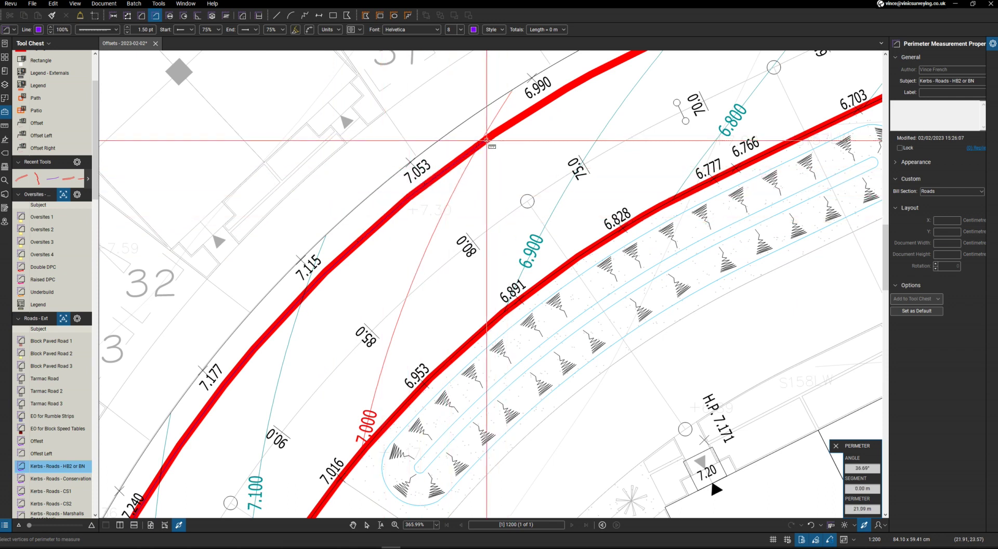
click(542, 103)
Add vertices past levels 6.940, 6.857 and 6.784, finishing the perimeter at 82.73 m
scroll(543, 103, down, 1)
scroll(582, 159, up, 1)
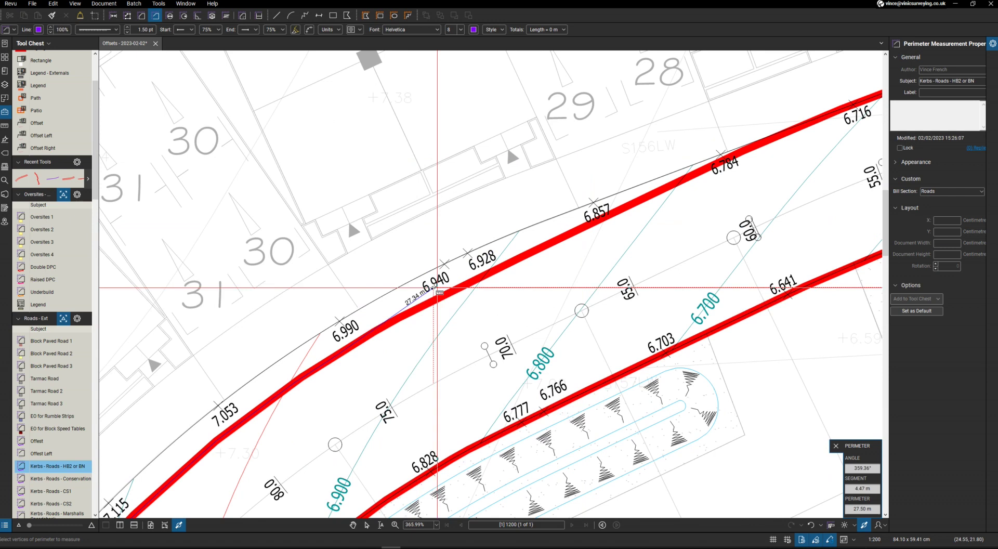
click(407, 314)
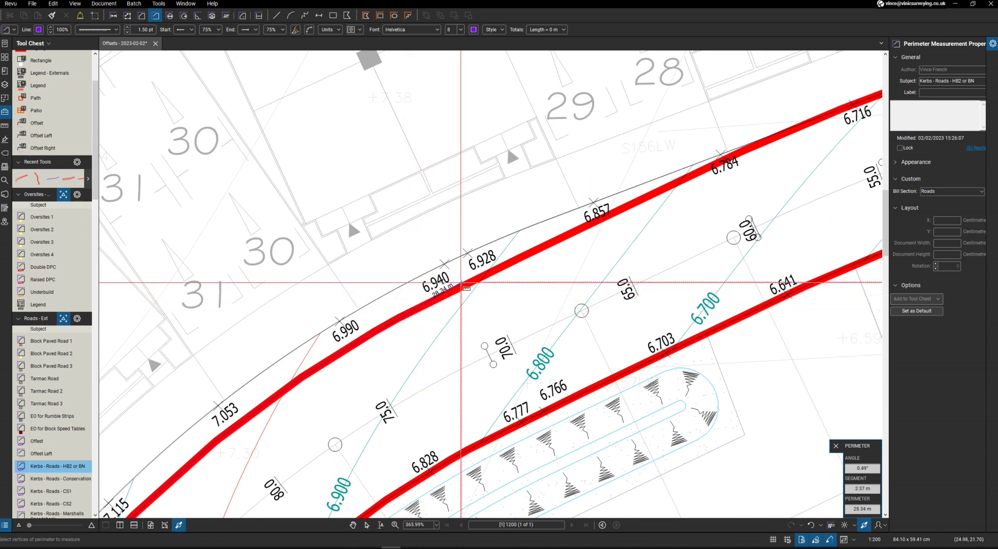
click(483, 273)
click(575, 218)
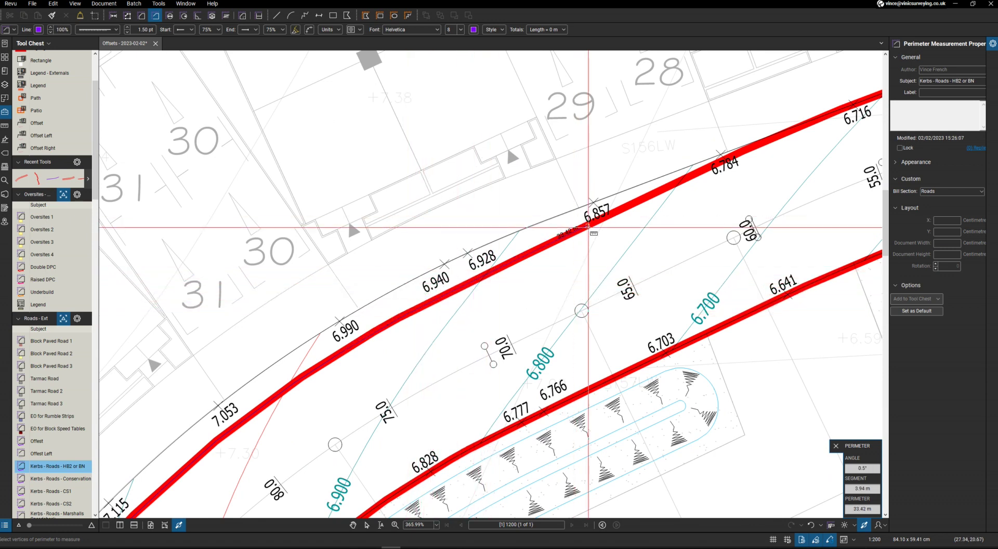
click(771, 139)
scroll(771, 140, down, 1)
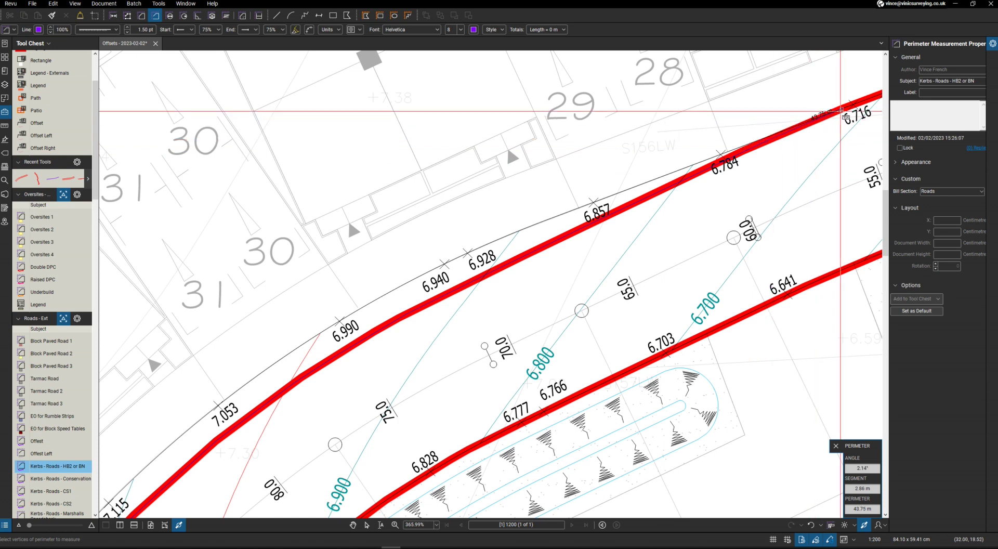
scroll(681, 187, down, 1)
scroll(682, 186, up, 1)
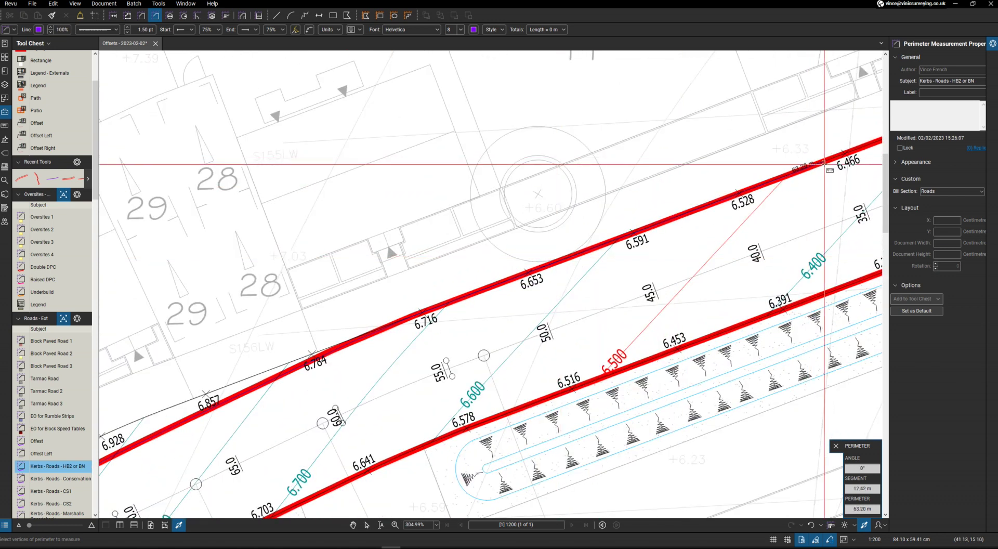
scroll(824, 164, down, 1)
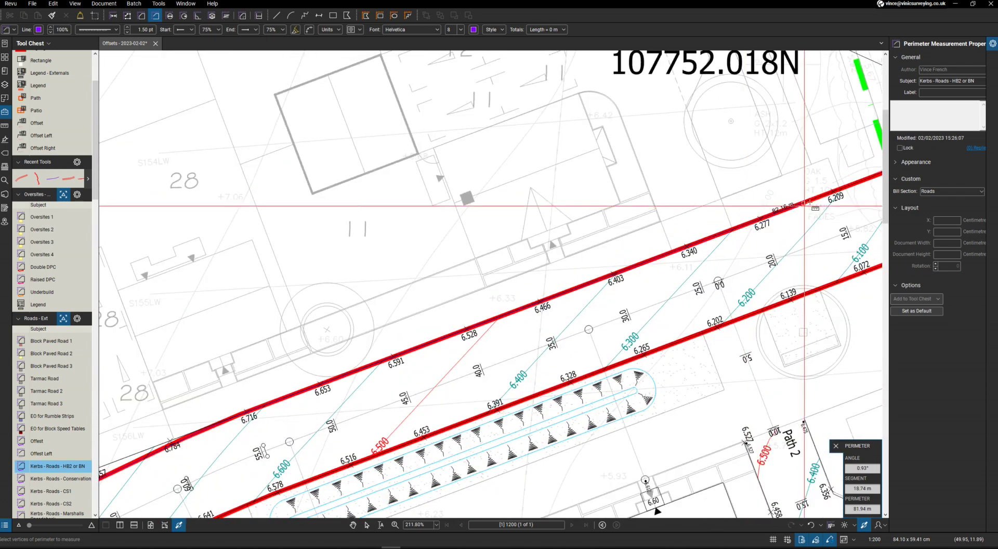
double_click(811, 199)
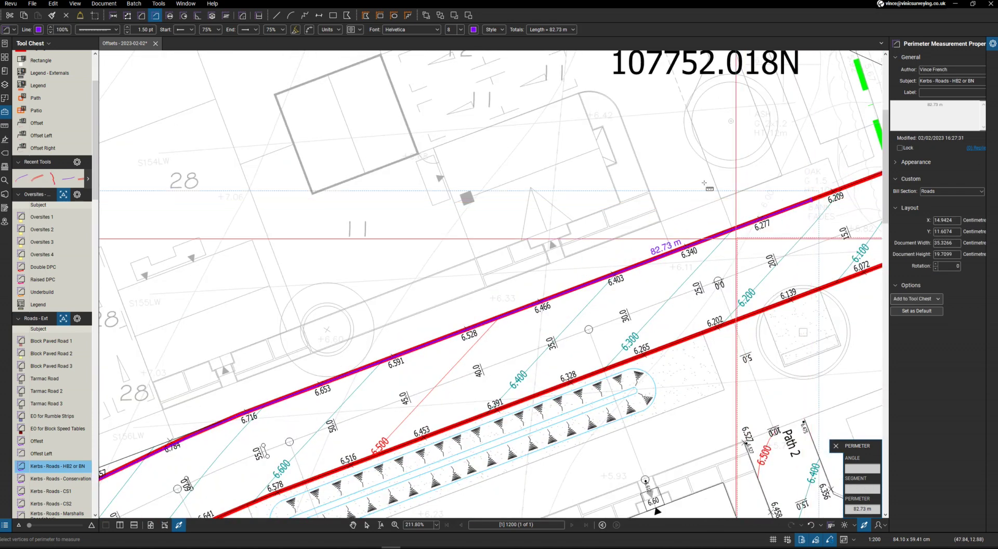
scroll(624, 260, down, 2)
scroll(420, 391, up, 2)
scroll(420, 391, up, 1)
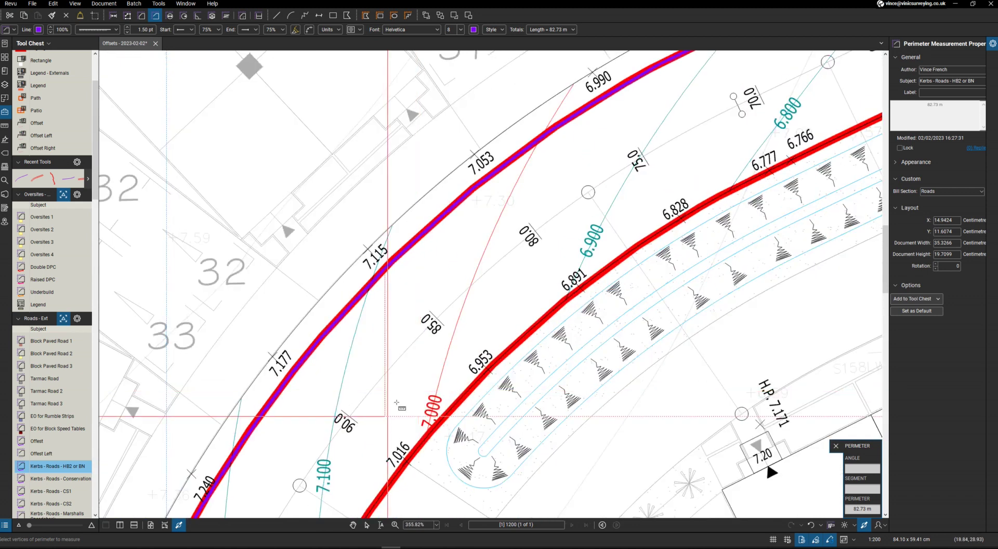
scroll(446, 177, up, 1)
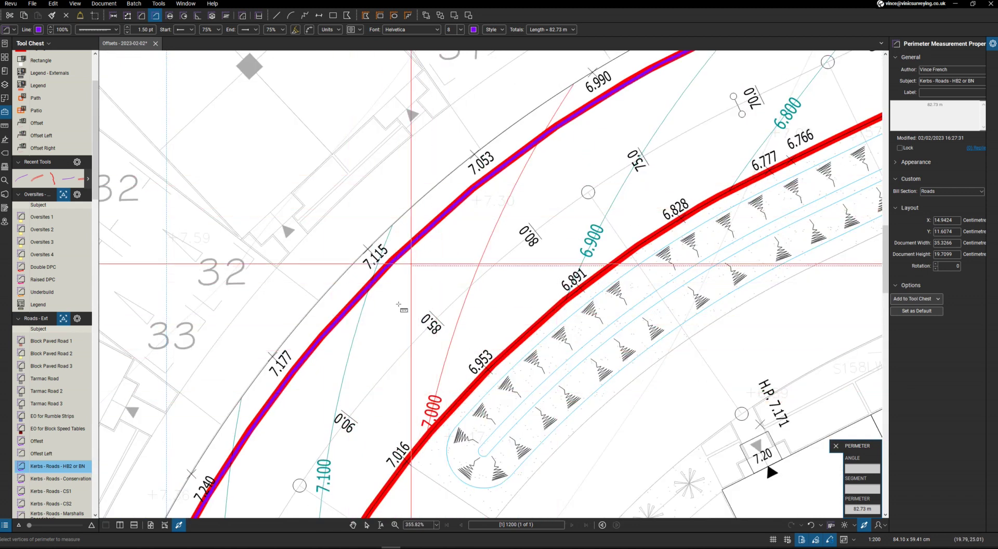
scroll(390, 181, down, 3)
scroll(382, 190, down, 3)
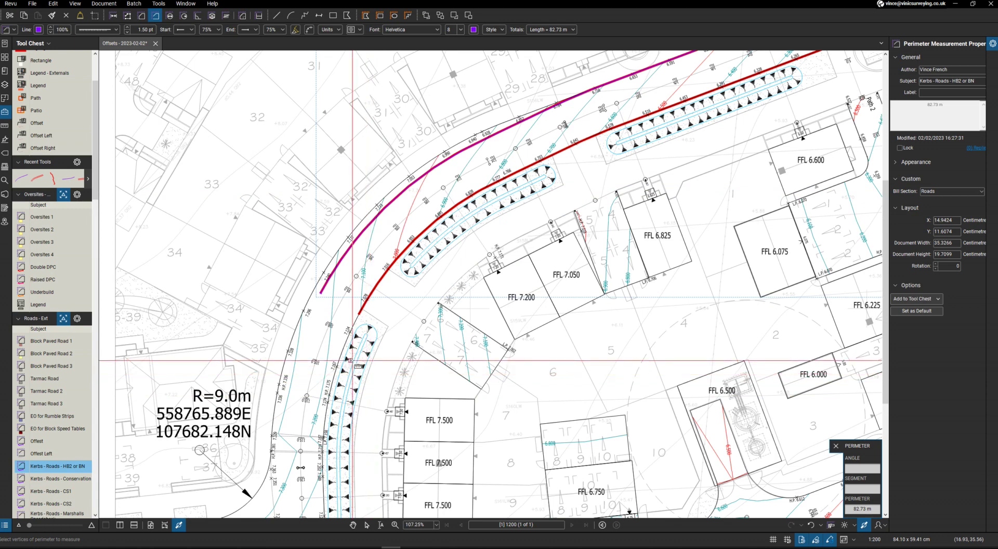
scroll(352, 361, down, 3)
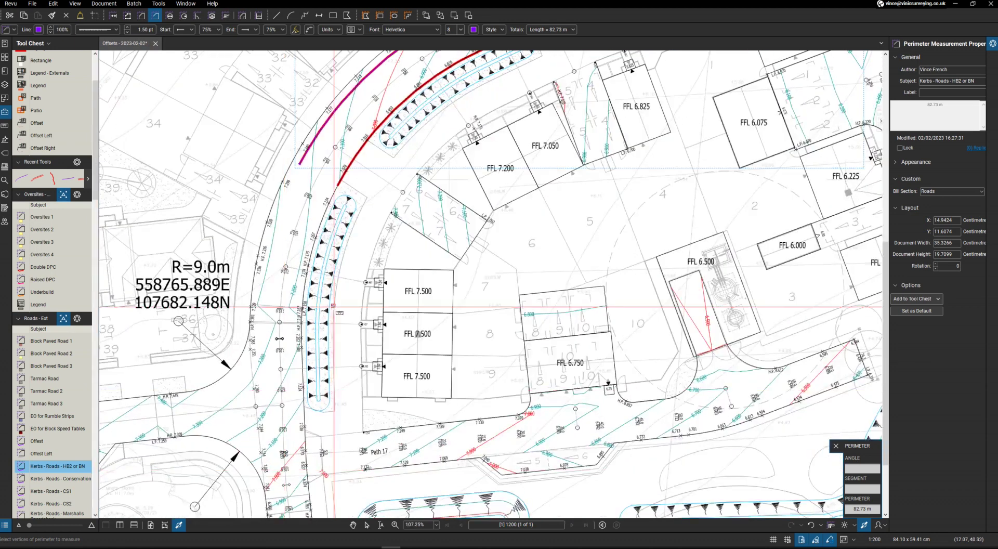
scroll(334, 307, up, 3)
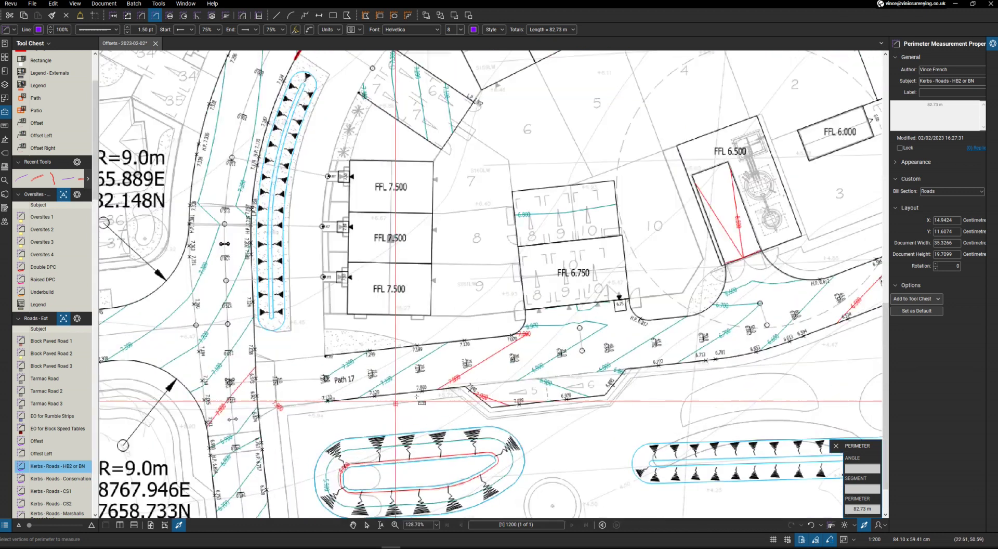
scroll(728, 323, down, 3)
scroll(650, 328, up, 2)
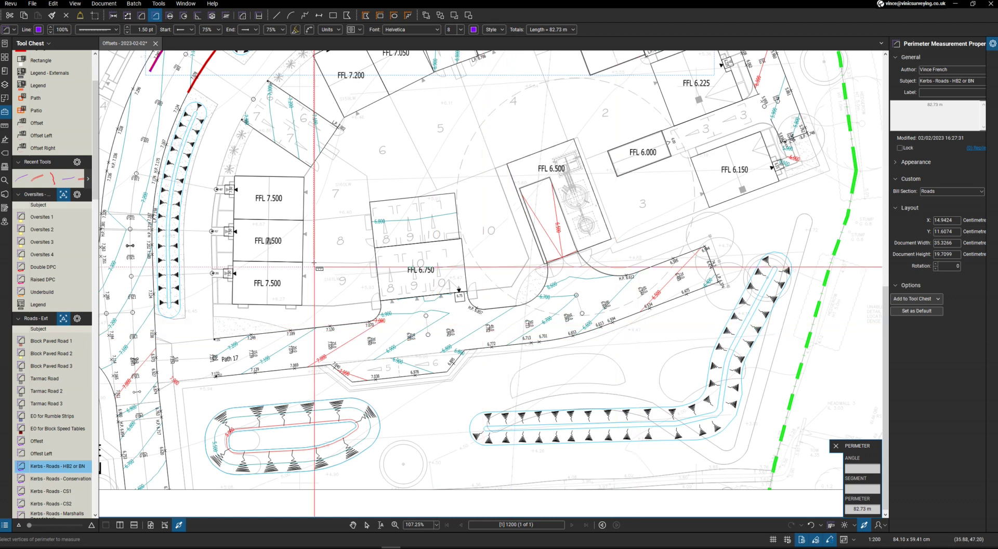
Draw an Offset Right polyline from the driveway's right corner to its far left end
click(43, 147)
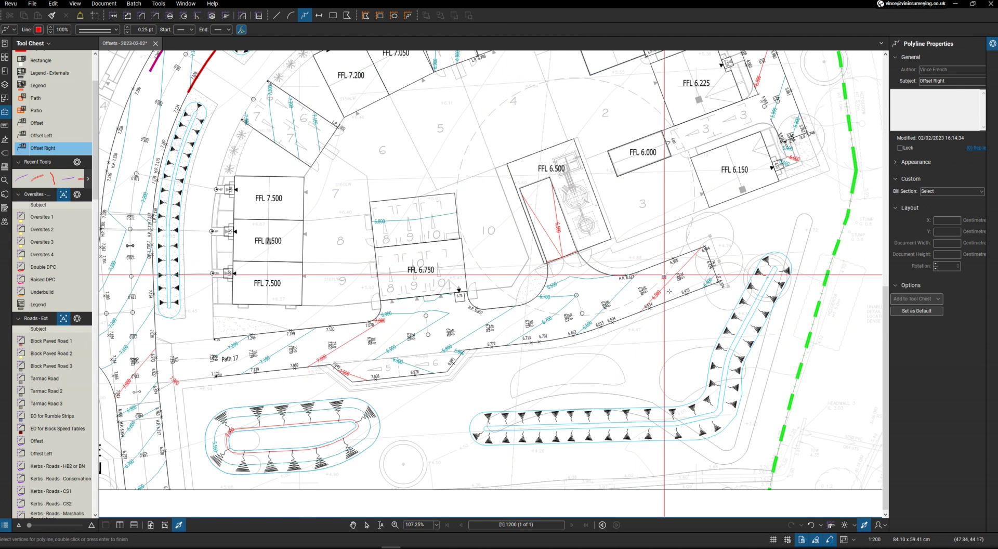
scroll(686, 310, up, 2)
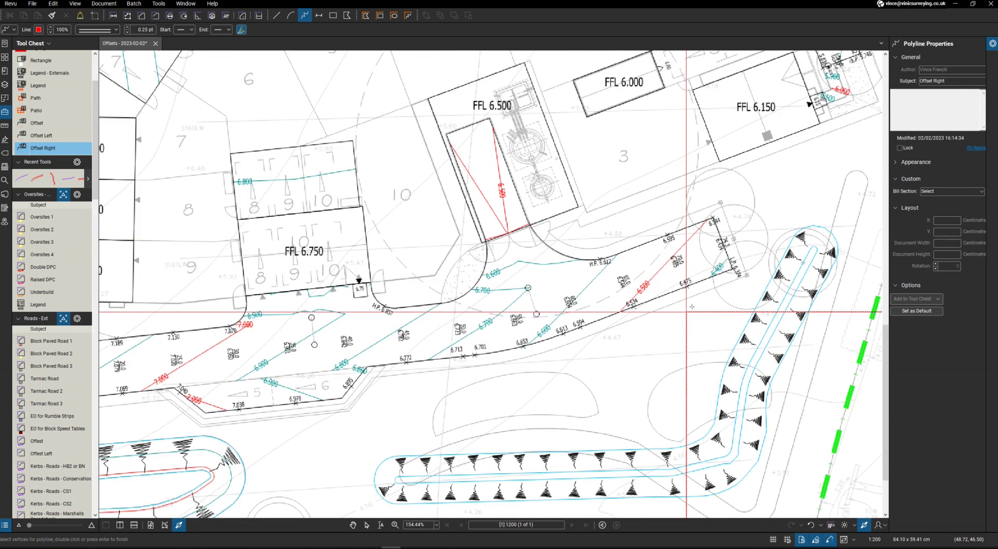
click(733, 269)
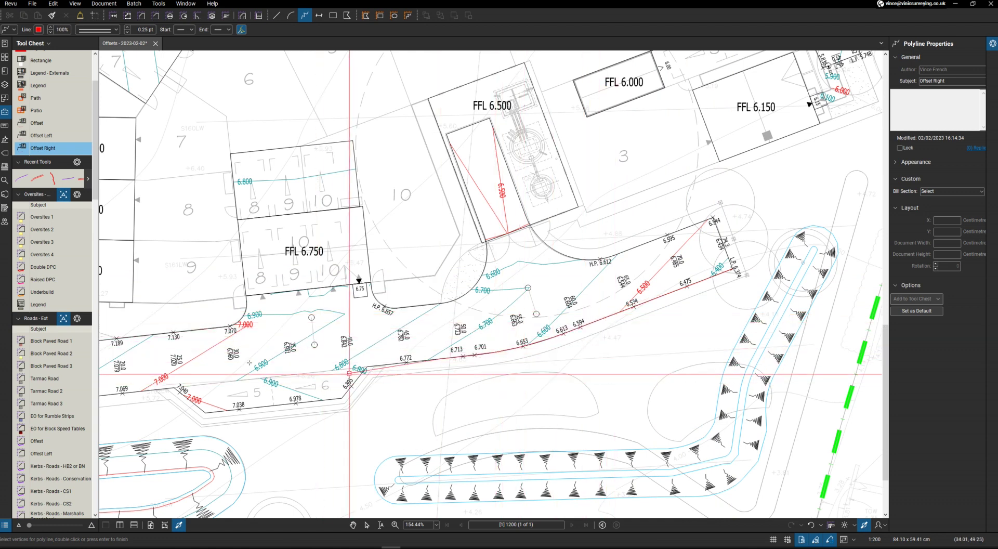
scroll(248, 382, down, 3)
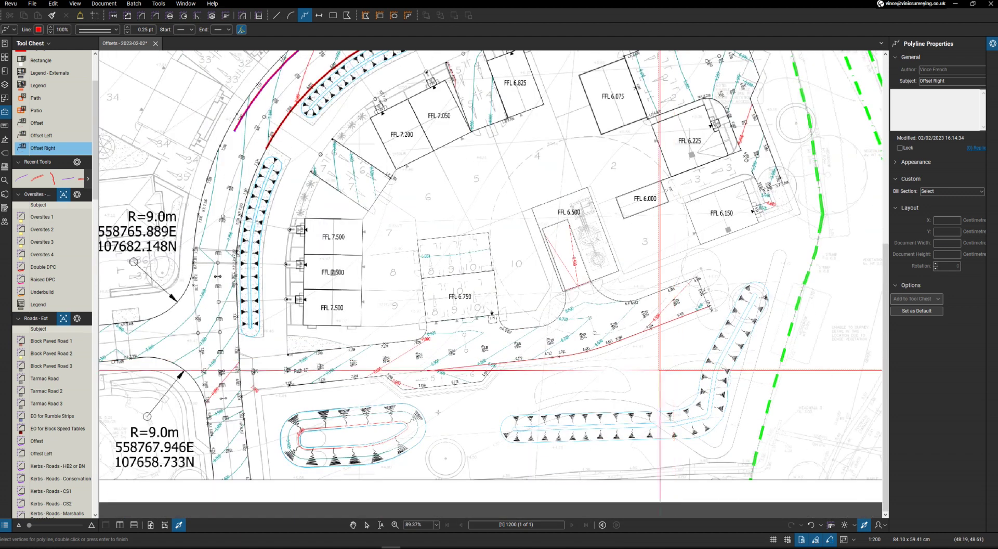
scroll(132, 361, up, 4)
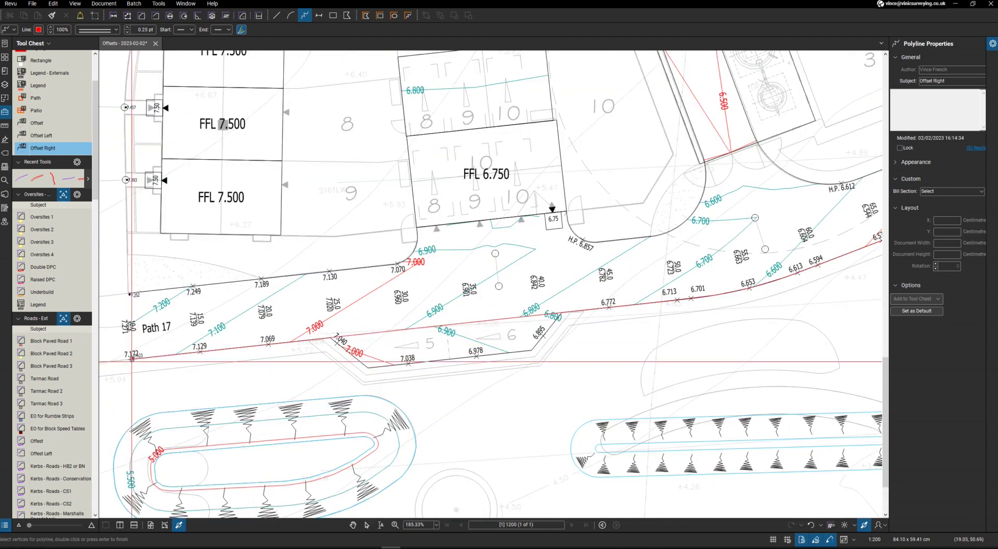
double_click(131, 360)
scroll(411, 392, up, 1)
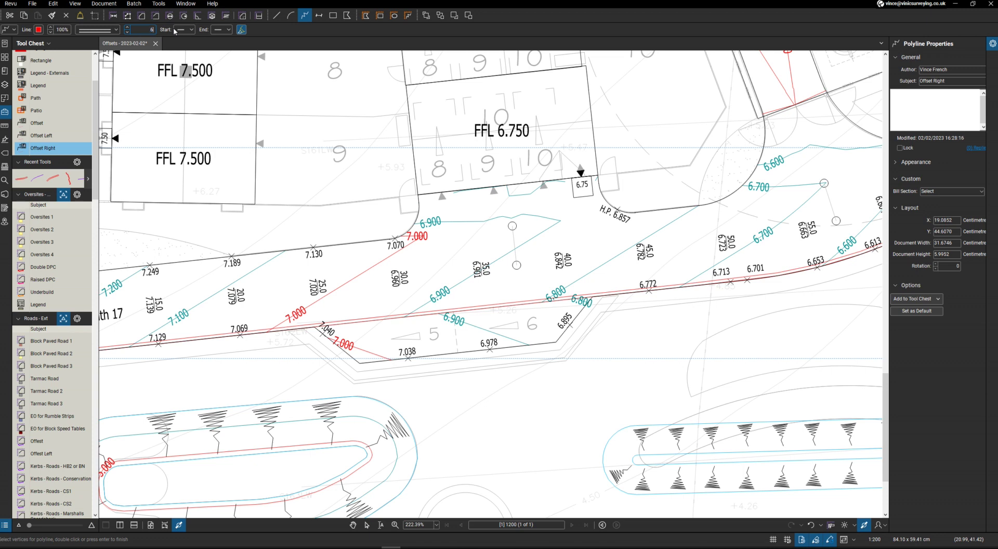
Thicken the upper red driveway line, trying 6 and 7 pt before settling on 6.90 pt
key(Return)
click(137, 29)
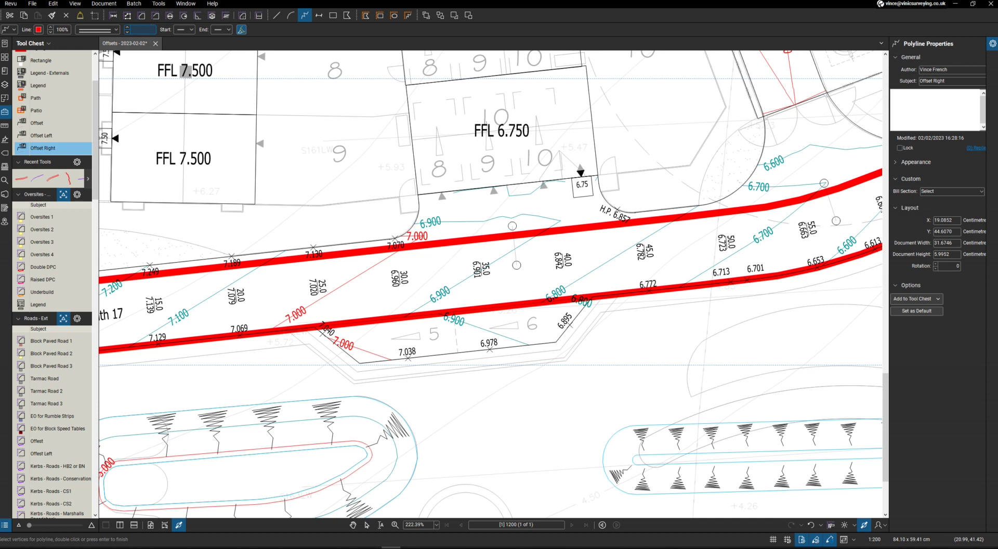
text(7)
key(Return)
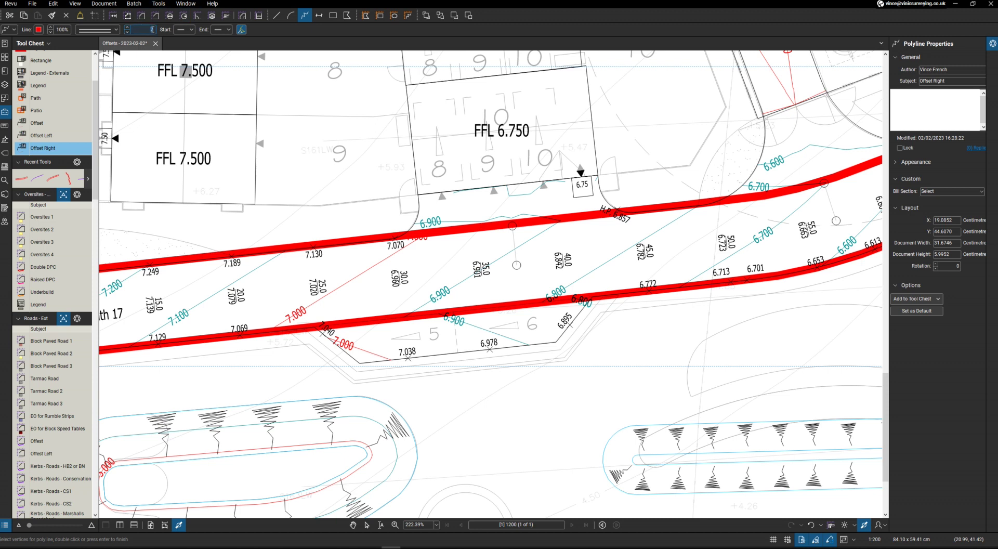
key(Return)
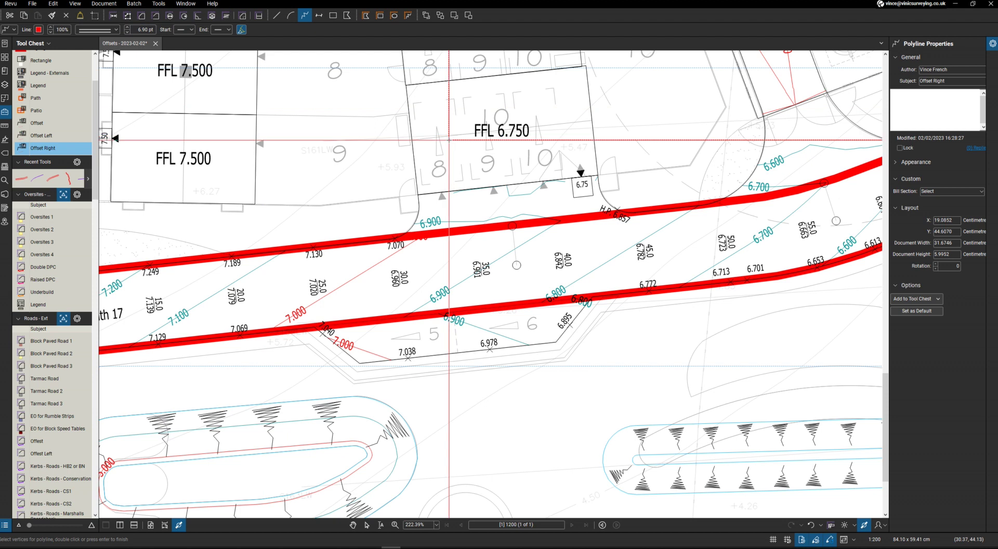
scroll(473, 223, up, 2)
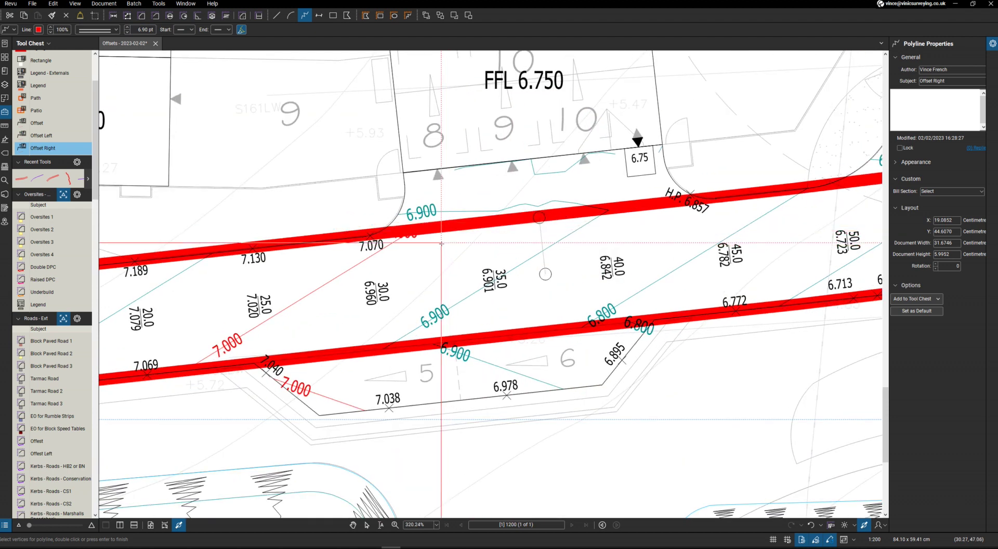
scroll(441, 227, down, 2)
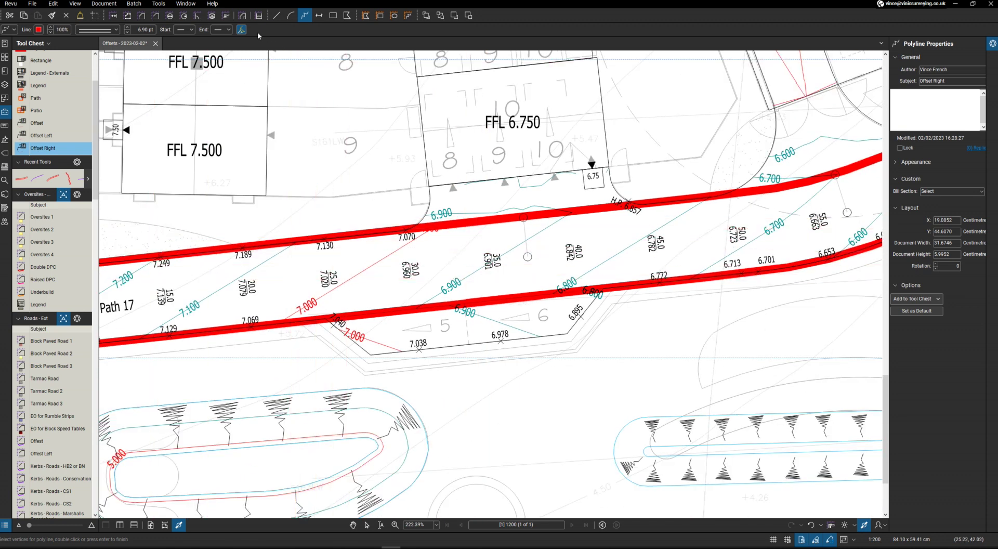
scroll(442, 281, down, 1)
scroll(194, 279, up, 2)
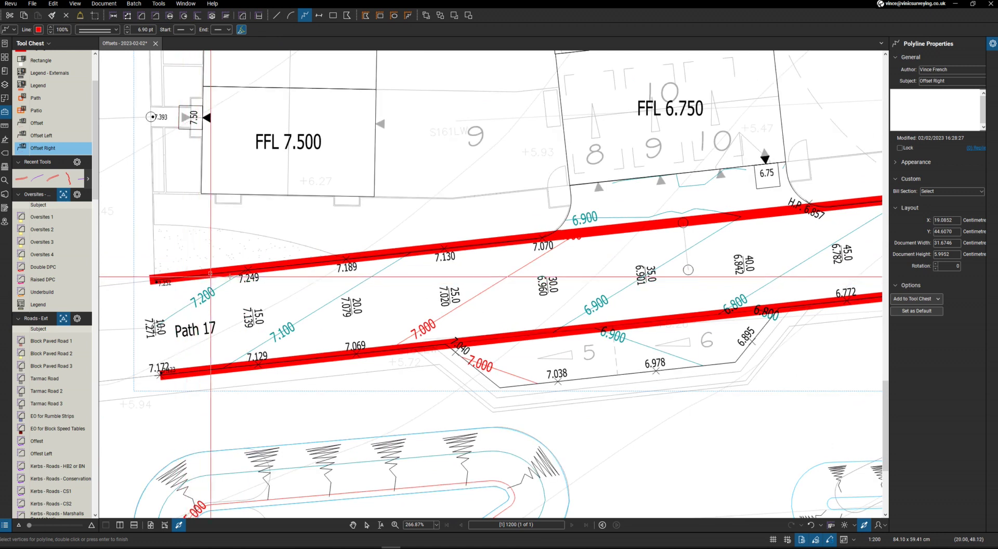
scroll(375, 262, down, 2)
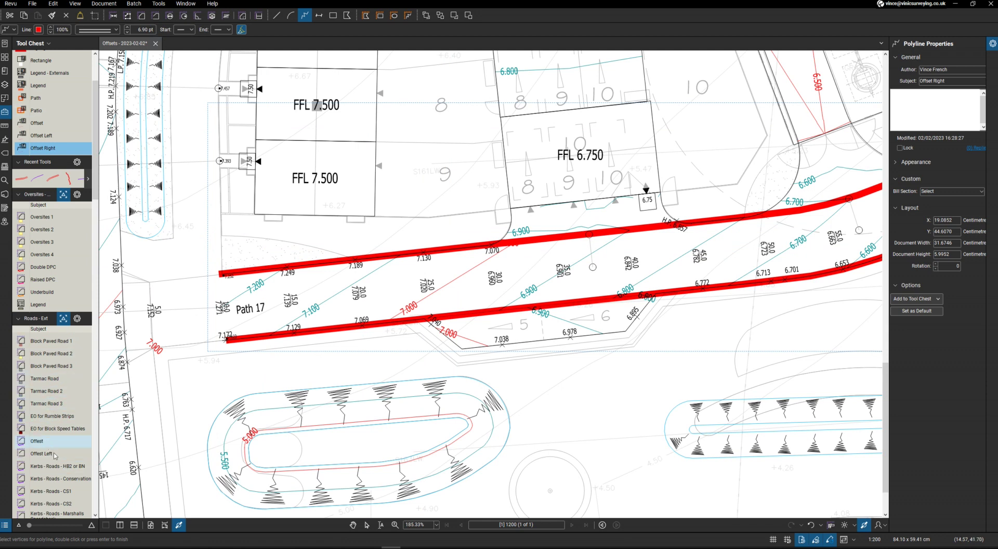
Start the kerb perimeter at the upper red line's left end and trace its first vertices
key(Escape)
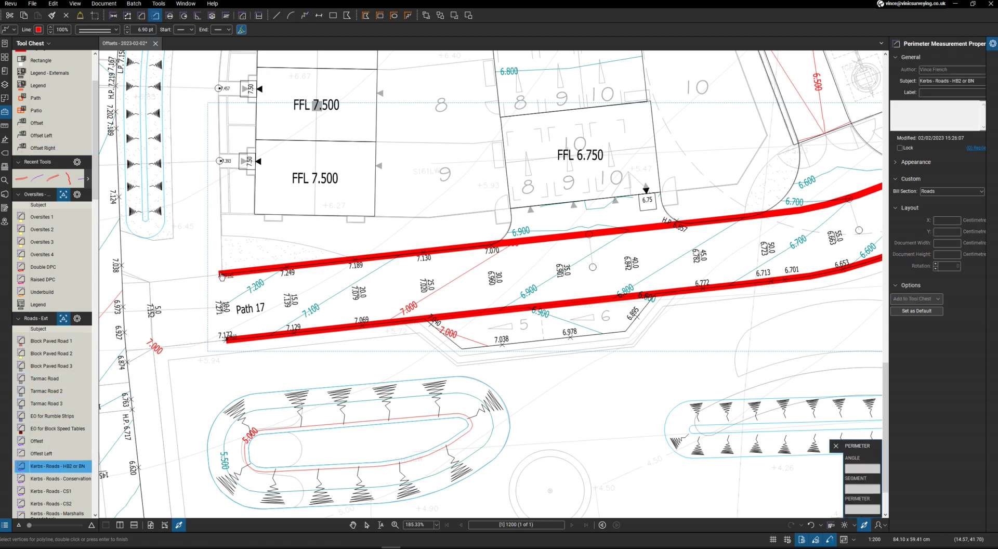
click(222, 274)
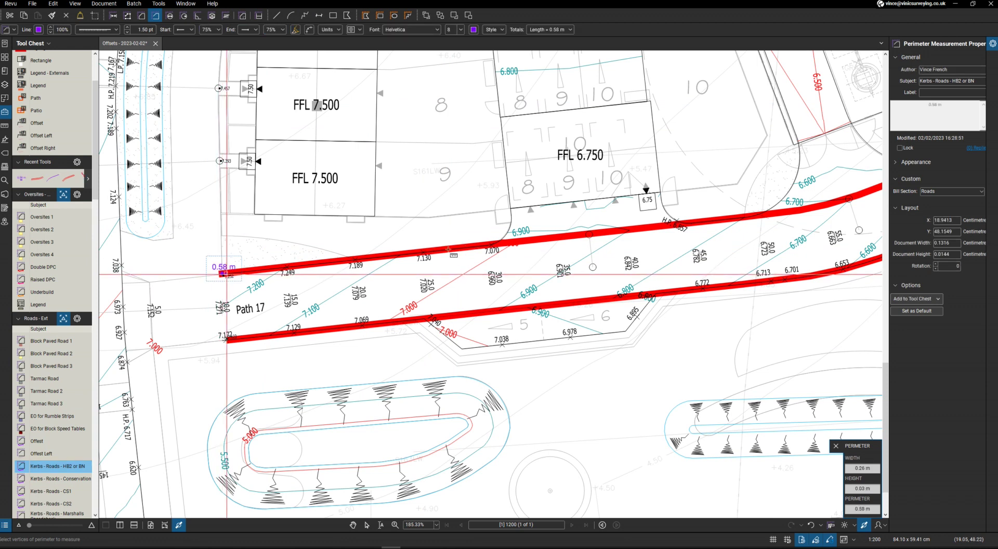
scroll(229, 279, up, 3)
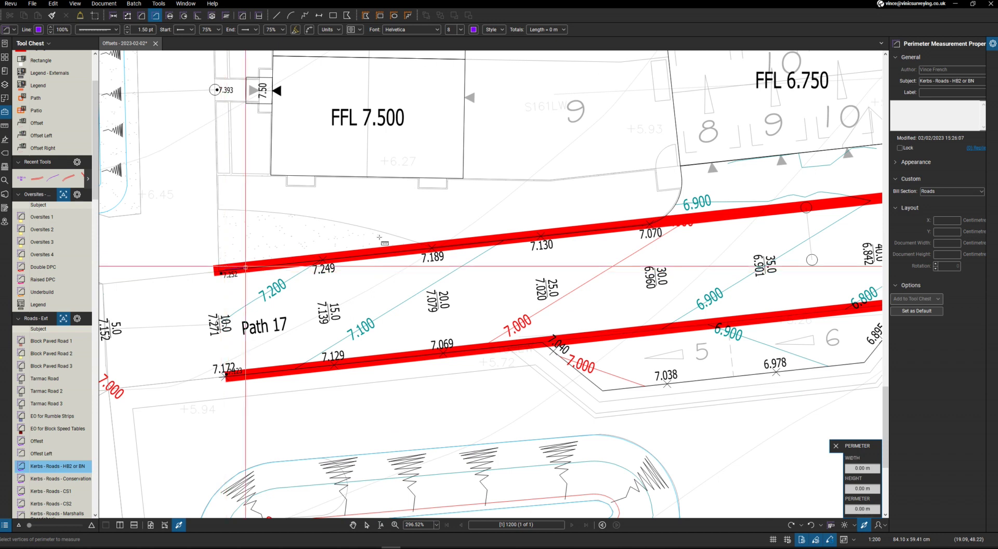
click(690, 223)
click(784, 208)
mouse_move(784, 208)
mouse_down()
mouse_move(515, 213)
mouse_move(513, 274)
mouse_up()
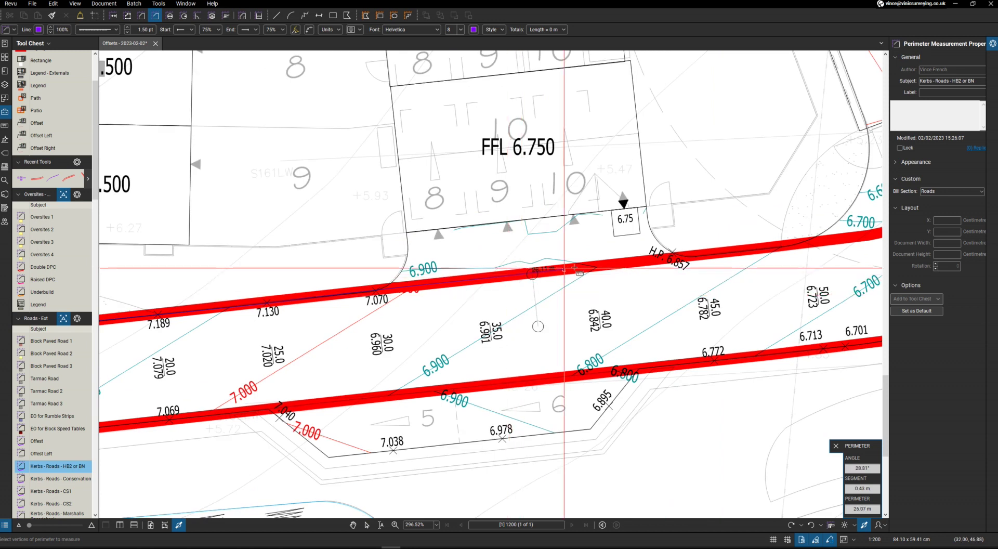
Add vertices past H.P. 6.857 and around the bend to the far end, totalling 63.09 m
click(653, 255)
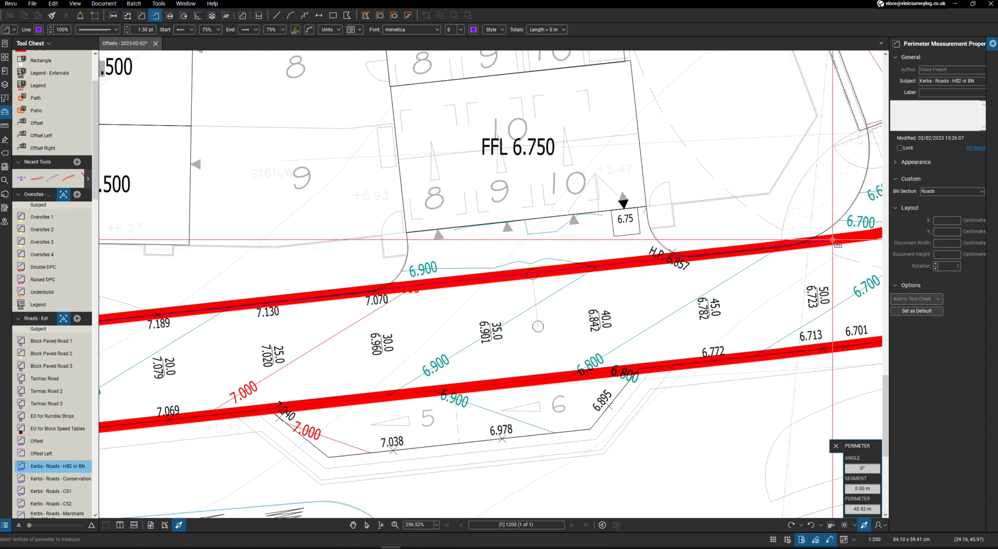
scroll(832, 244, down, 3)
scroll(691, 286, up, 3)
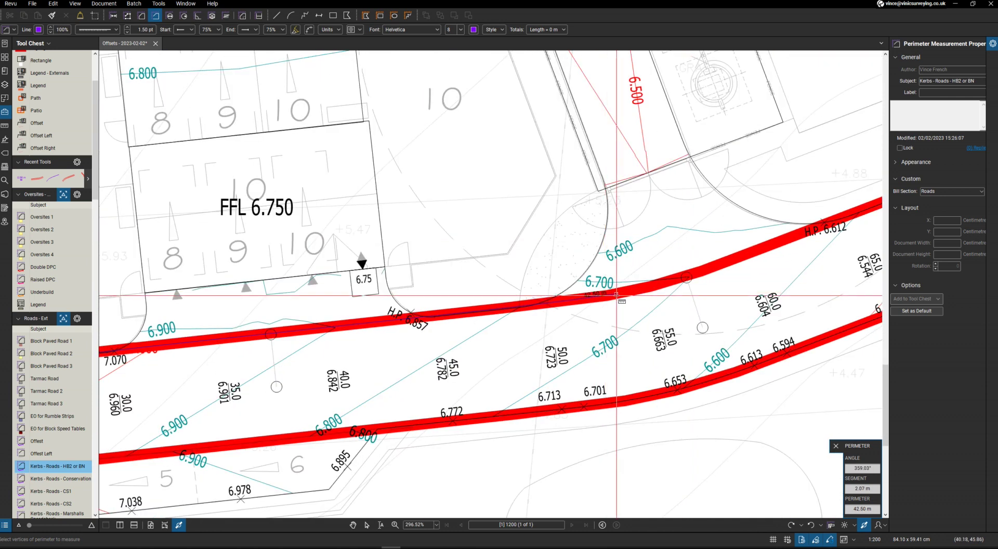
click(617, 295)
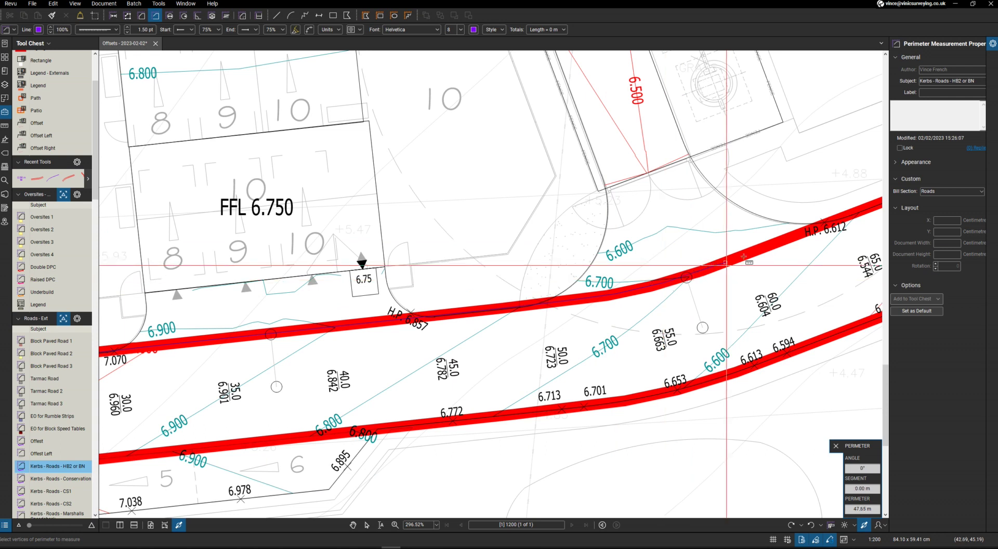
click(780, 243)
click(849, 216)
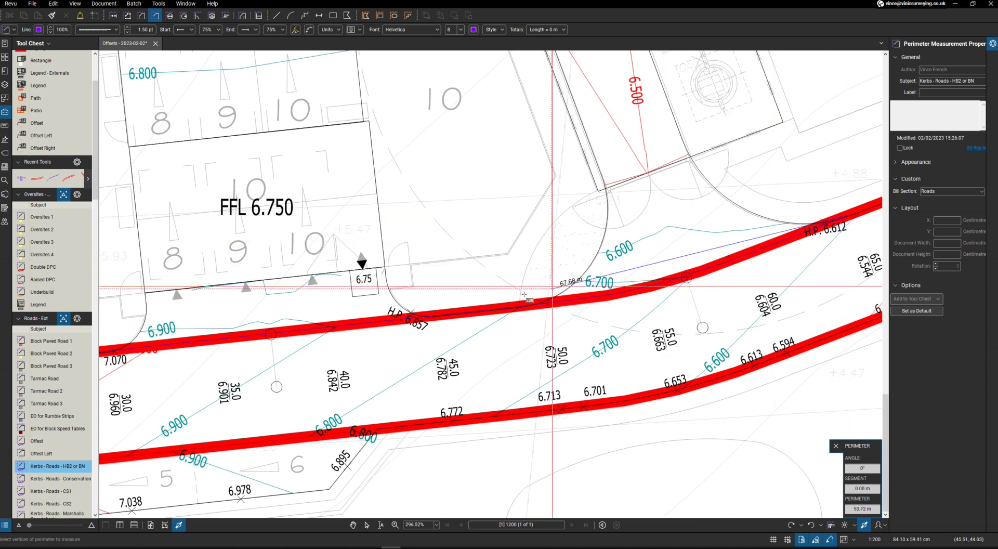
scroll(849, 215, down, 3)
scroll(704, 254, up, 2)
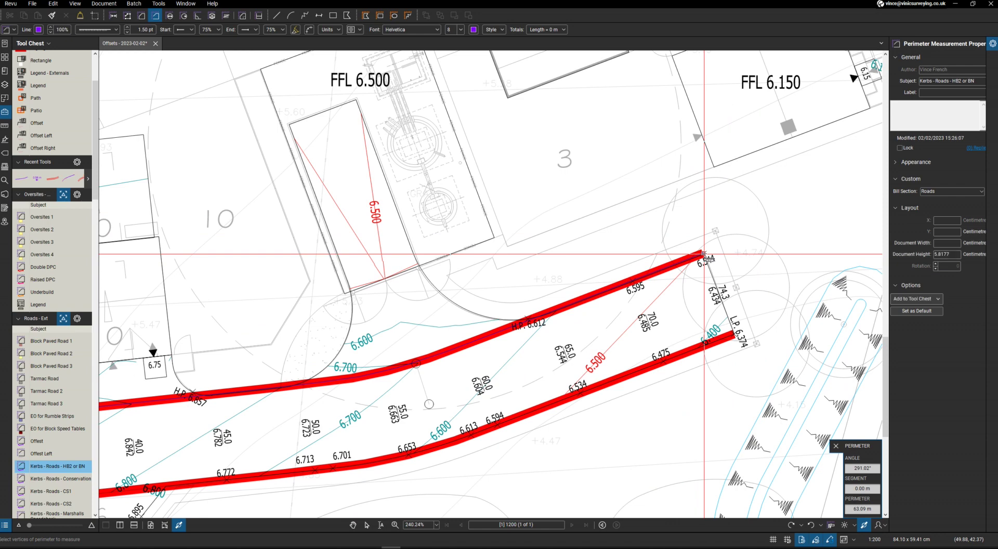
scroll(704, 254, down, 3)
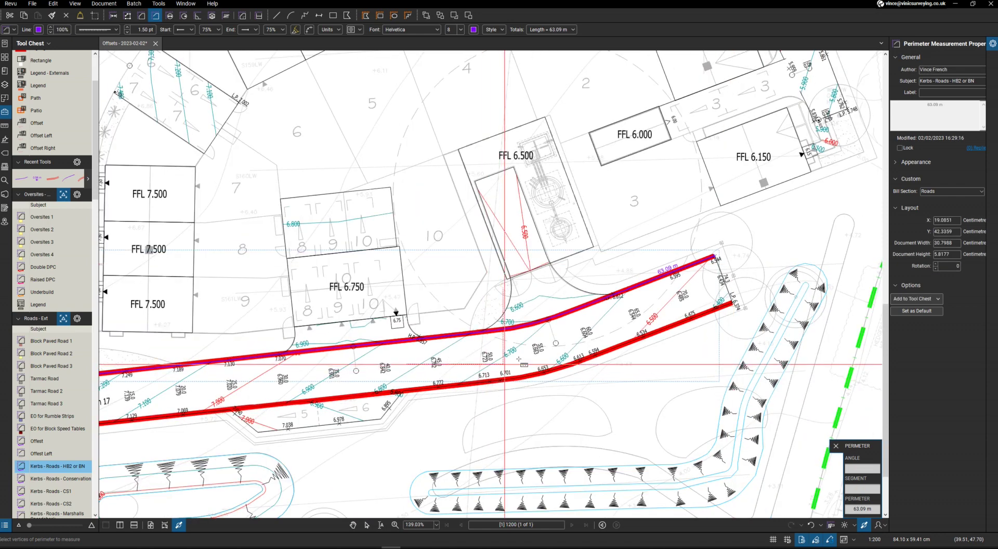
Zoom the view toward the north-east area around Path 2
scroll(526, 354, down, 3)
scroll(593, 127, up, 3)
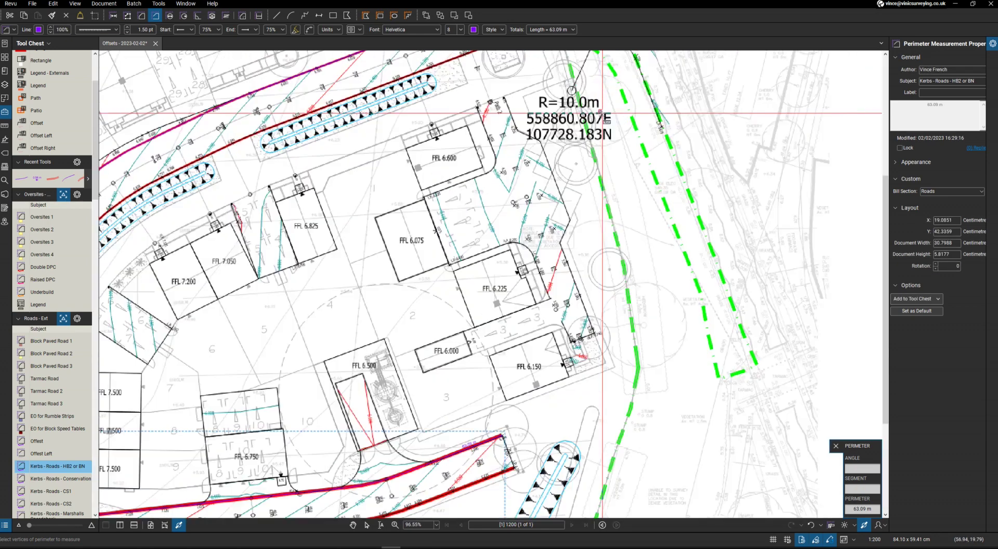
scroll(557, 107, up, 2)
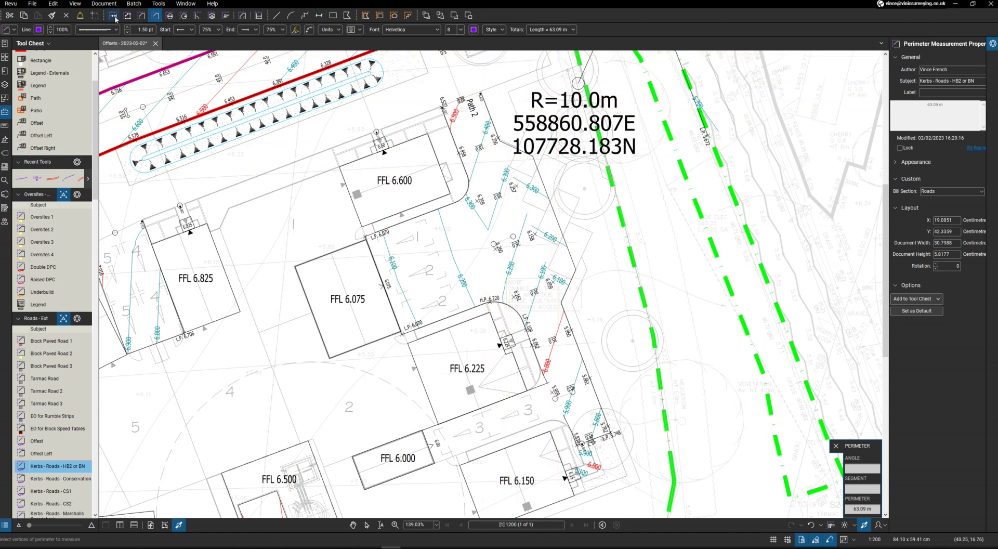
Activate the Length tool and zoom to the top of Path 2, cancelling the first attempt
key(shift+alt+l)
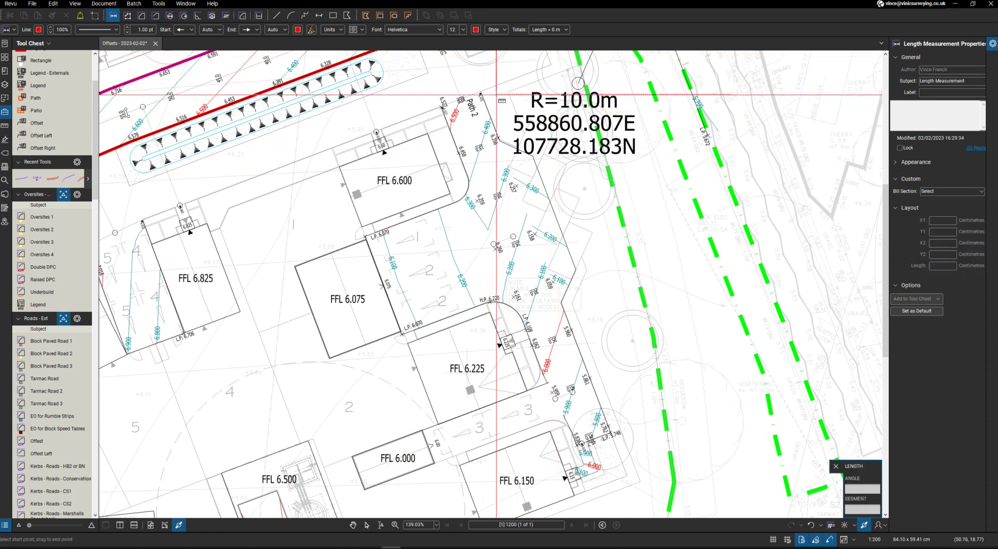
scroll(494, 95, up, 3)
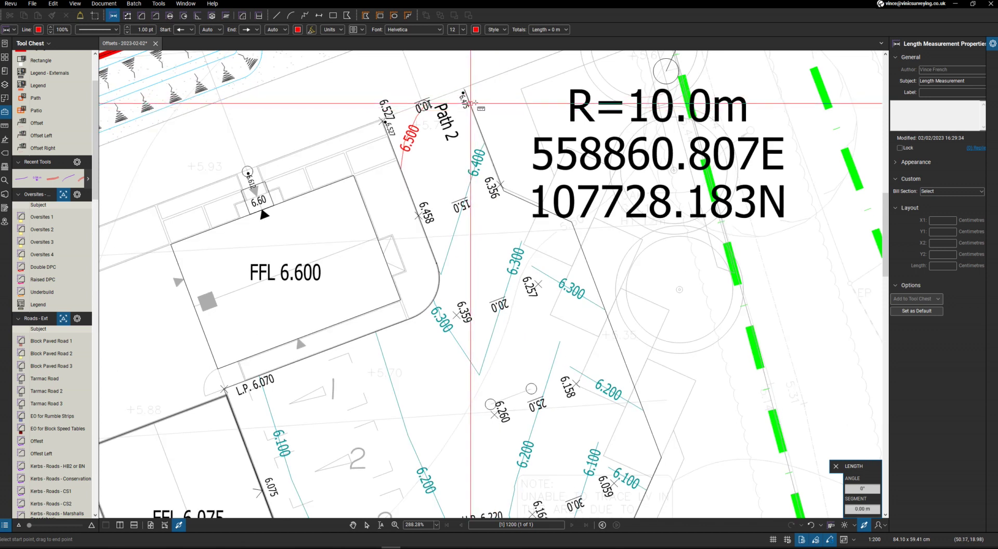
scroll(474, 103, up, 2)
scroll(474, 103, down, 2)
scroll(463, 84, up, 2)
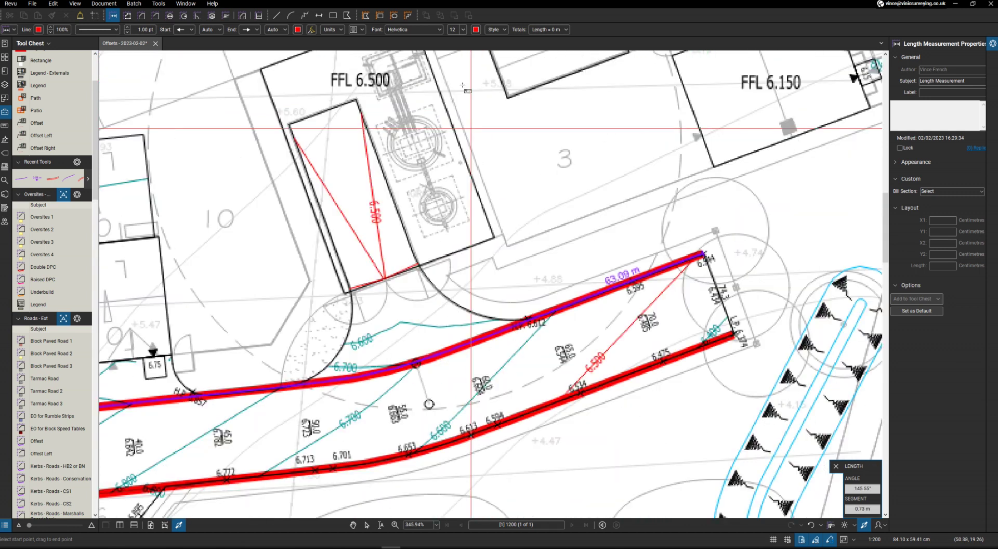
scroll(462, 221, down, 4)
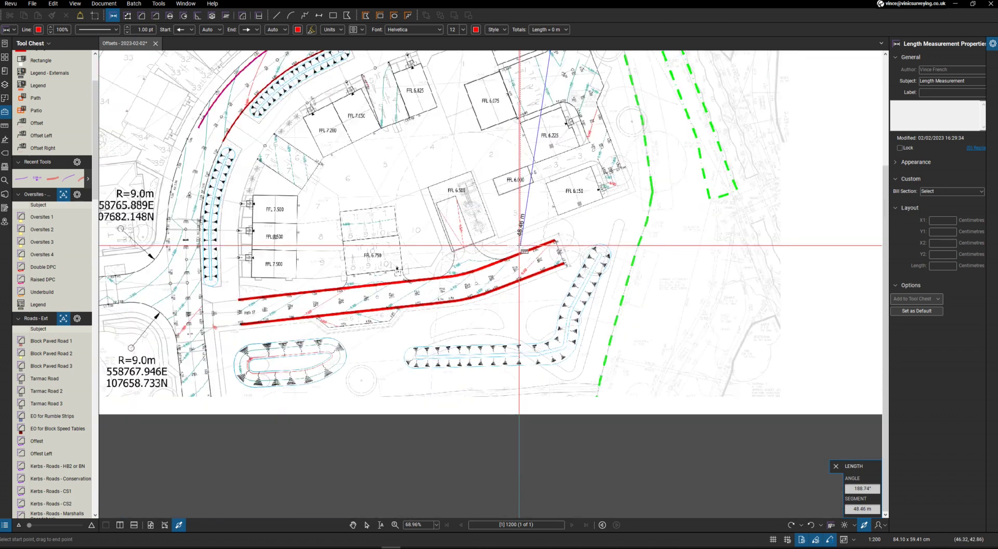
scroll(519, 246, down, 4)
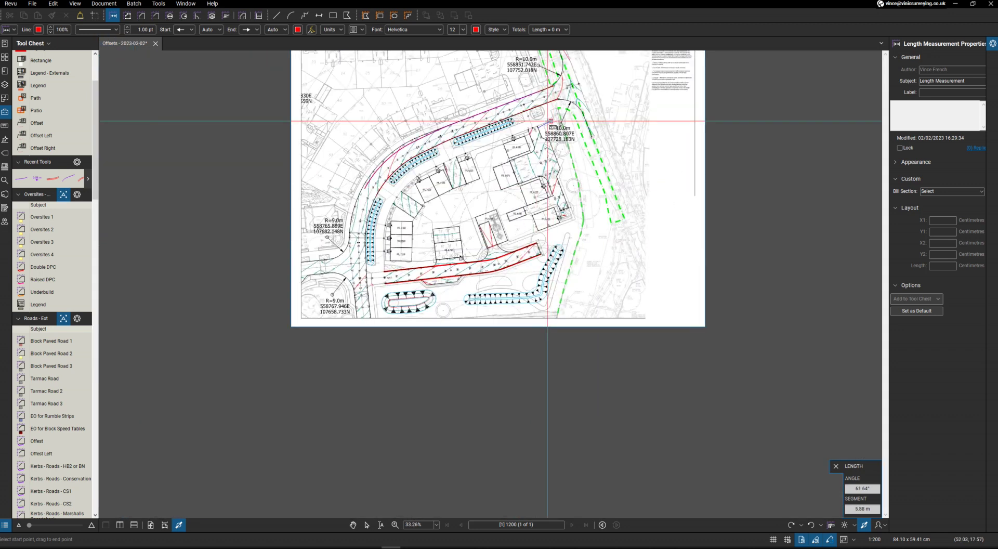
scroll(547, 121, up, 10)
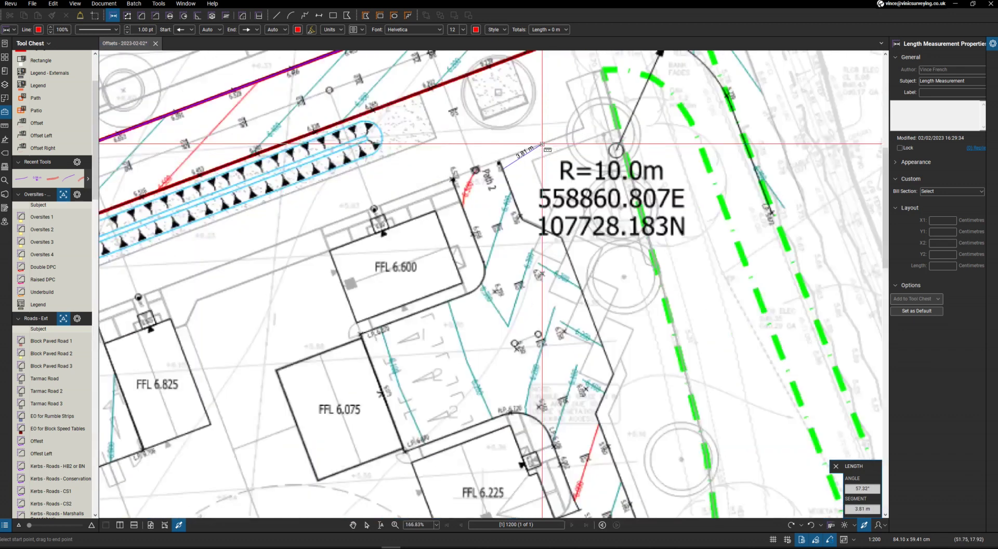
scroll(538, 154, up, 3)
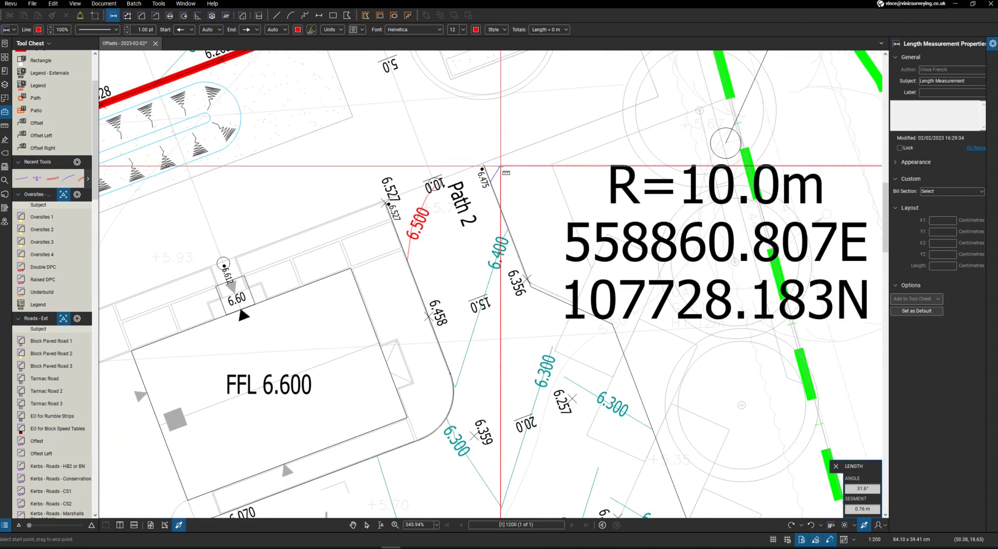
key(Escape)
scroll(497, 156, up, 1)
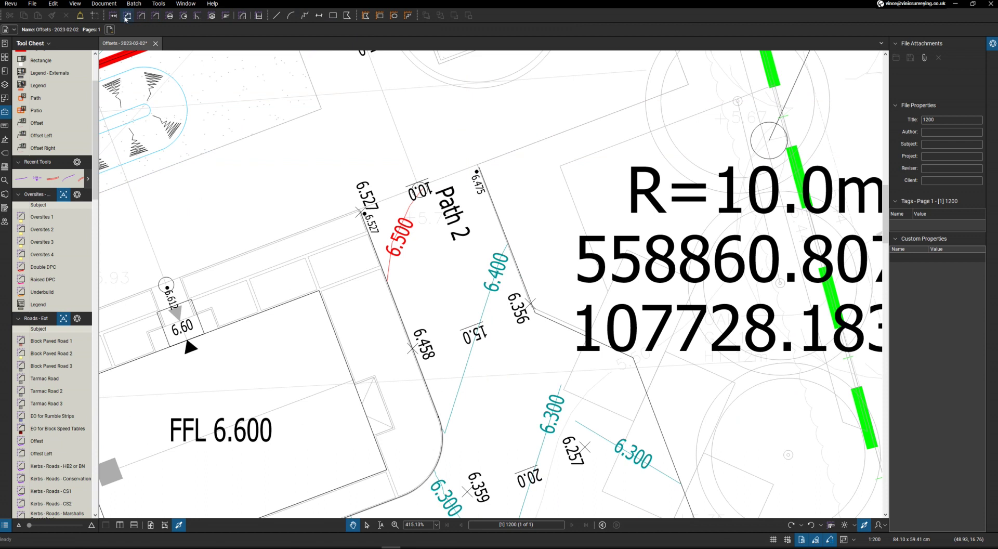
Dimension the 0.99 m width across the top of Path 2 beside the 6.475 level
key(shift+alt+l)
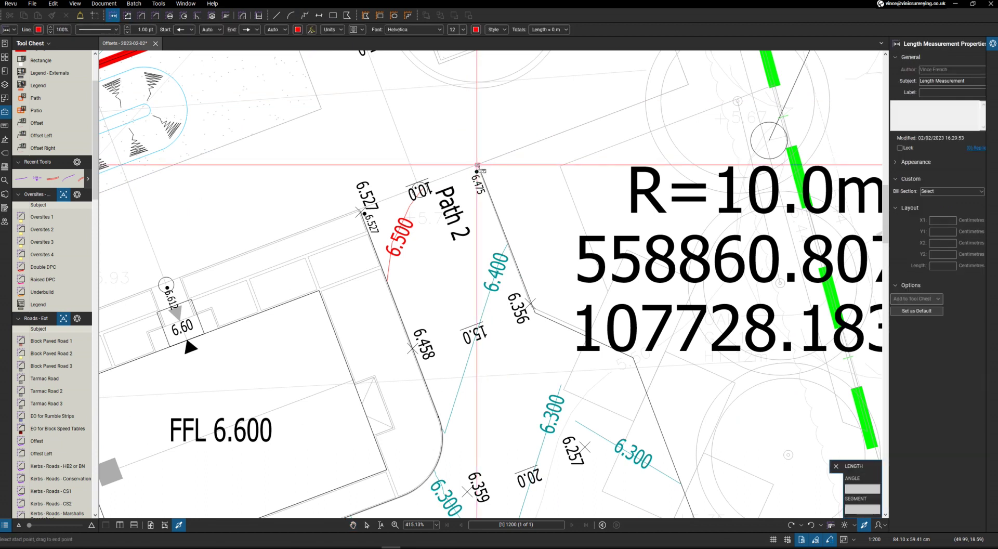
click(480, 161)
scroll(508, 159, up, 6)
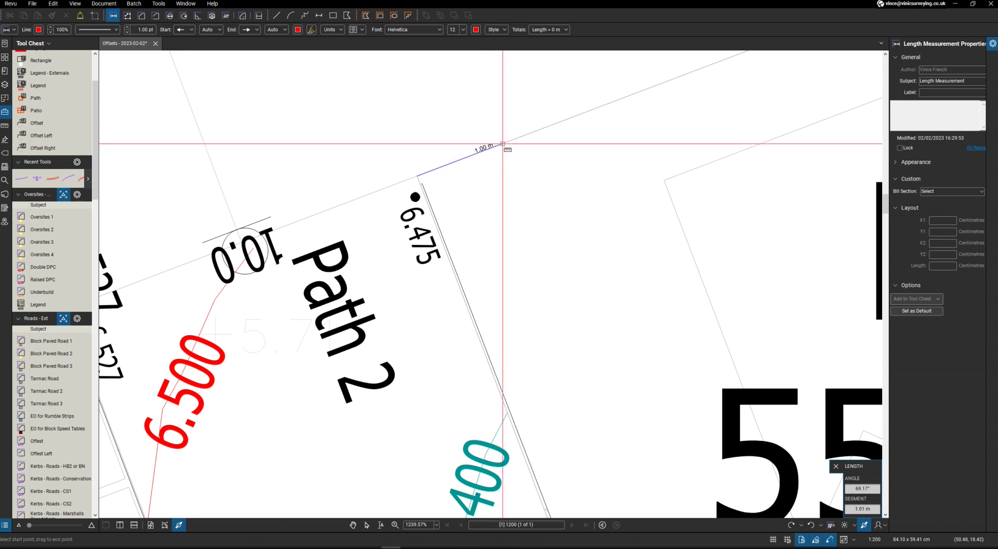
click(502, 205)
scroll(505, 207, down, 6)
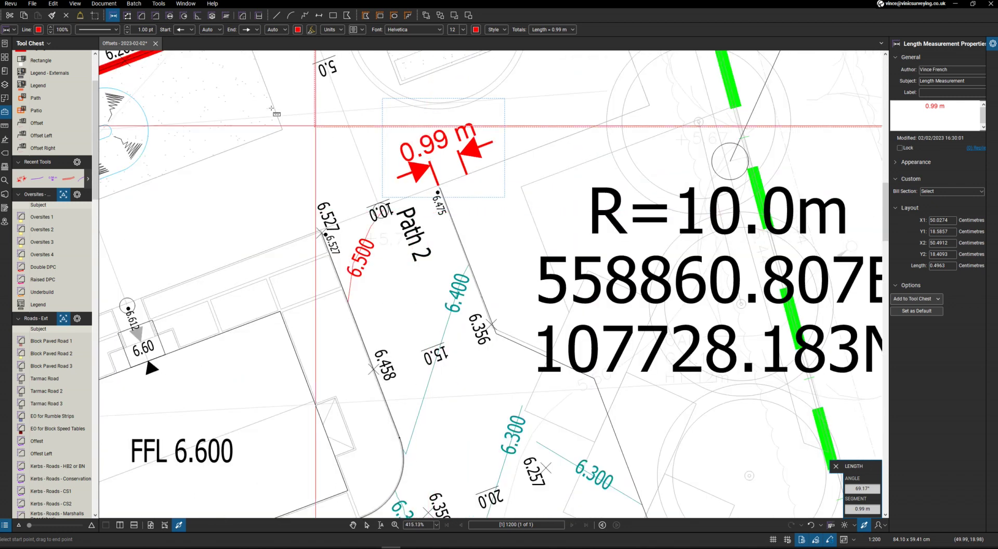
Start an Offset Left polyline near the 6.475 level and add vertices down the path edge past 6.356
click(40, 136)
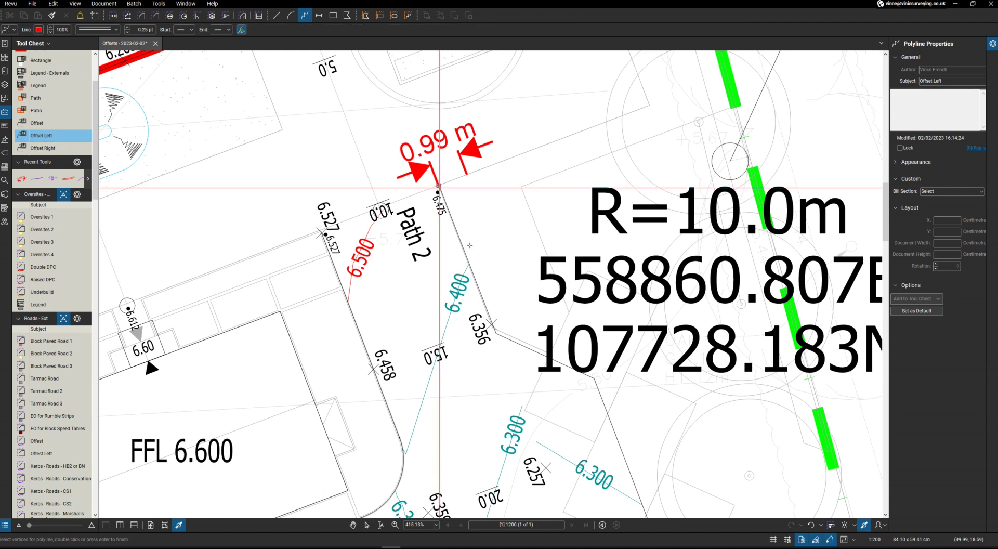
click(439, 187)
click(496, 333)
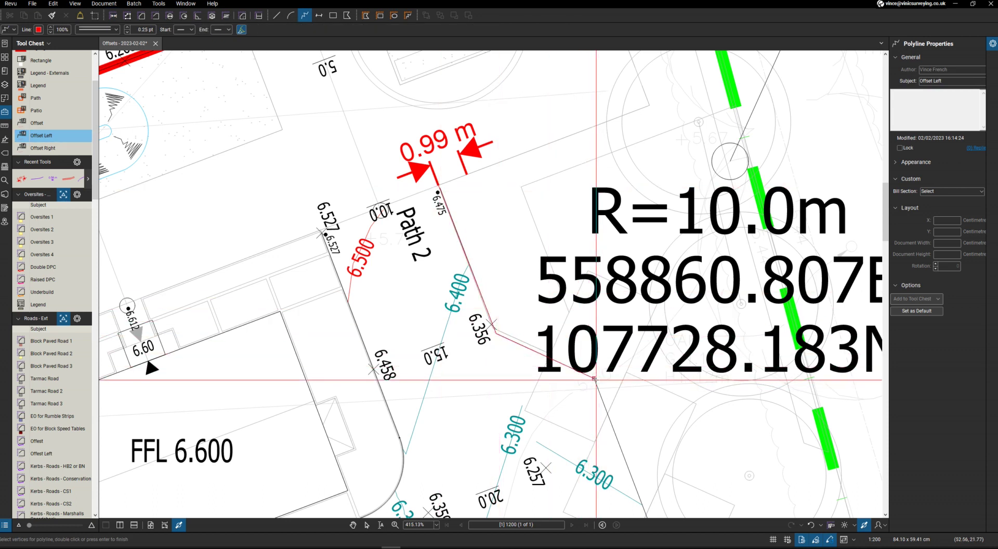
click(596, 380)
scroll(596, 380, down, 5)
scroll(597, 353, up, 3)
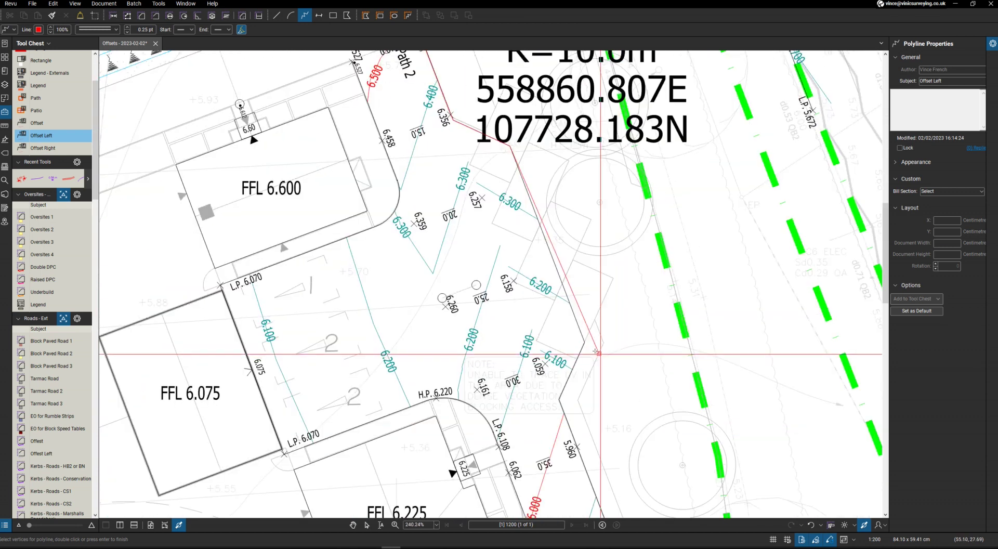
Place the final vertex at the L.P. 5.748 corner and complete the offset kerb polyline
click(583, 343)
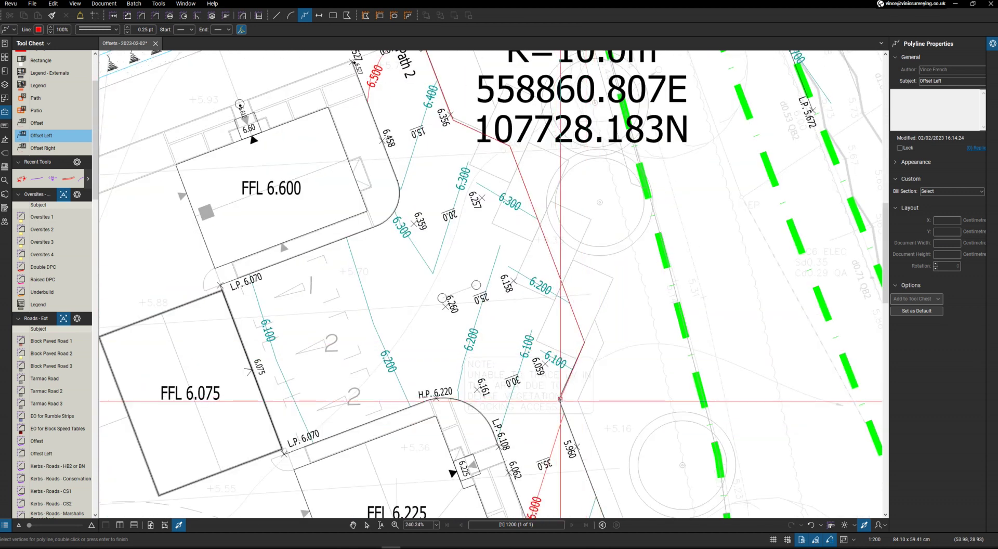
scroll(563, 400, up, 3)
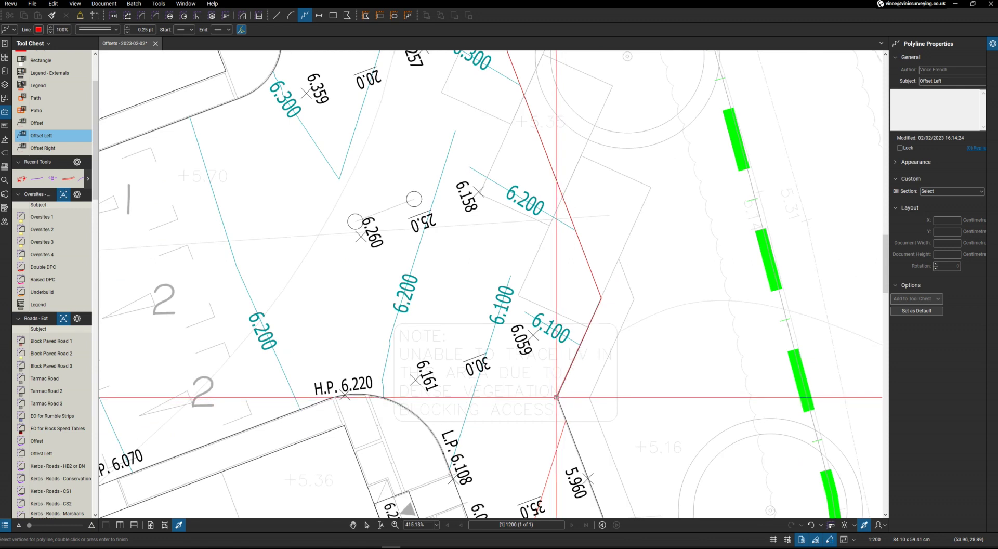
scroll(557, 394, down, 5)
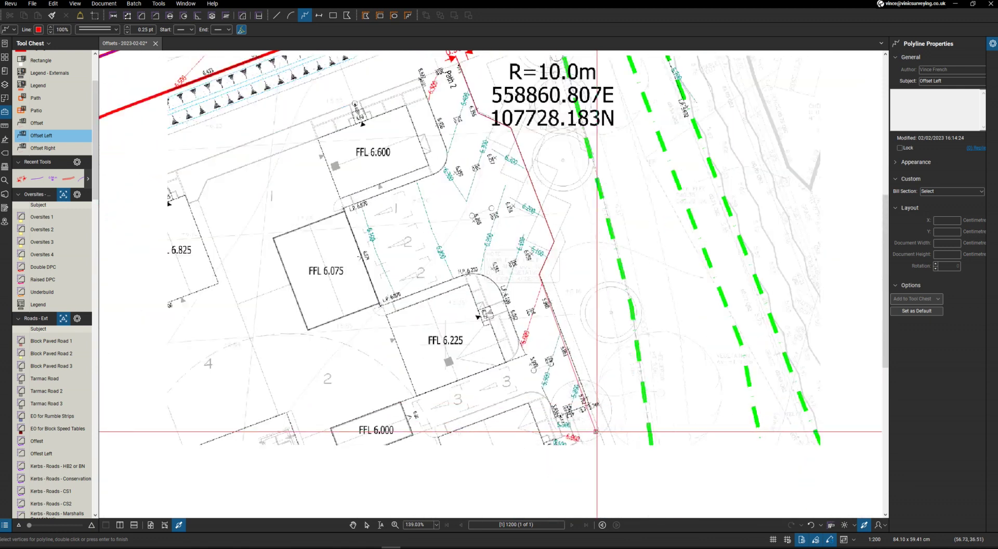
scroll(576, 360, up, 8)
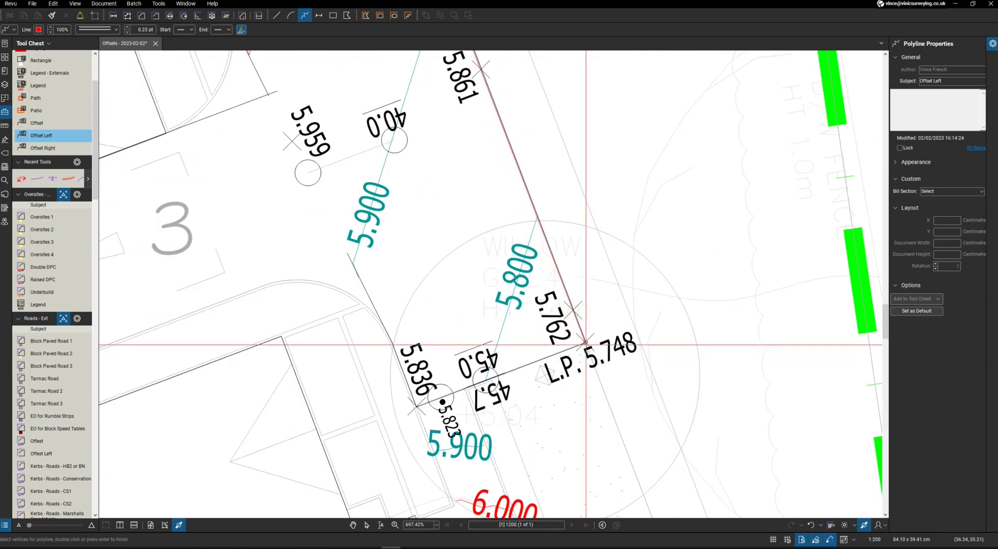
click(586, 344)
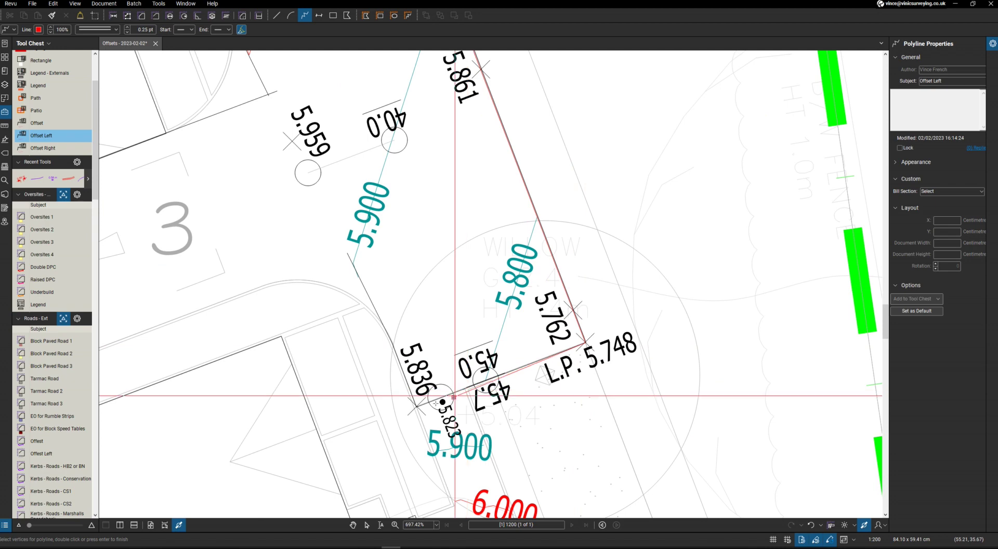
double_click(416, 407)
scroll(416, 407, down, 10)
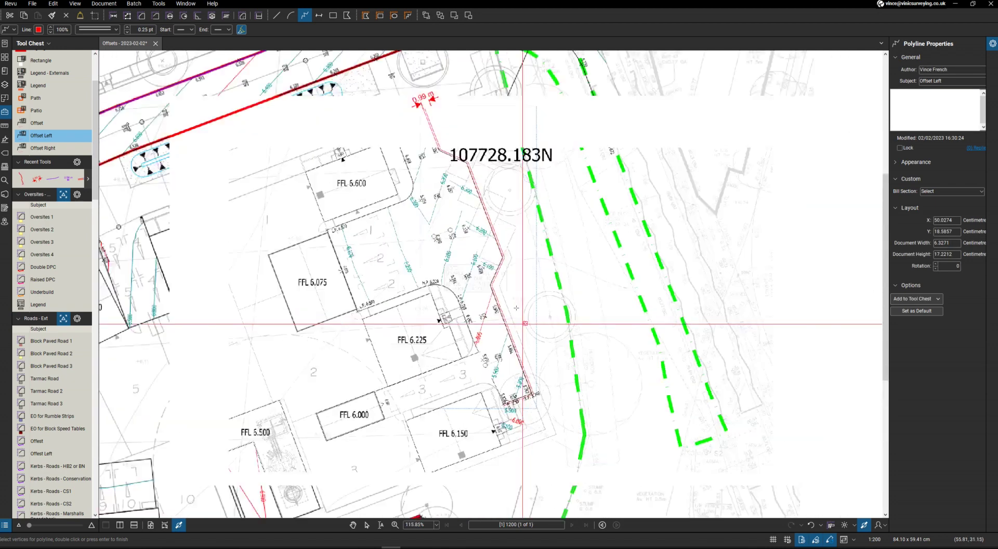
scroll(523, 324, up, 10)
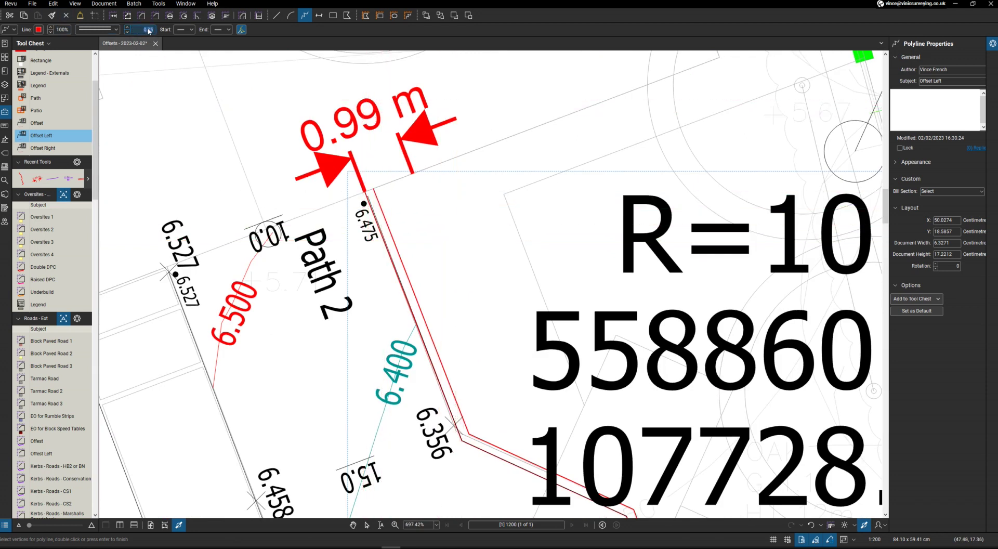
Change the Offset Left line width to 2.00 pt, then 1.70 pt, settling on 1.40 pt
text(2.)
key(Return)
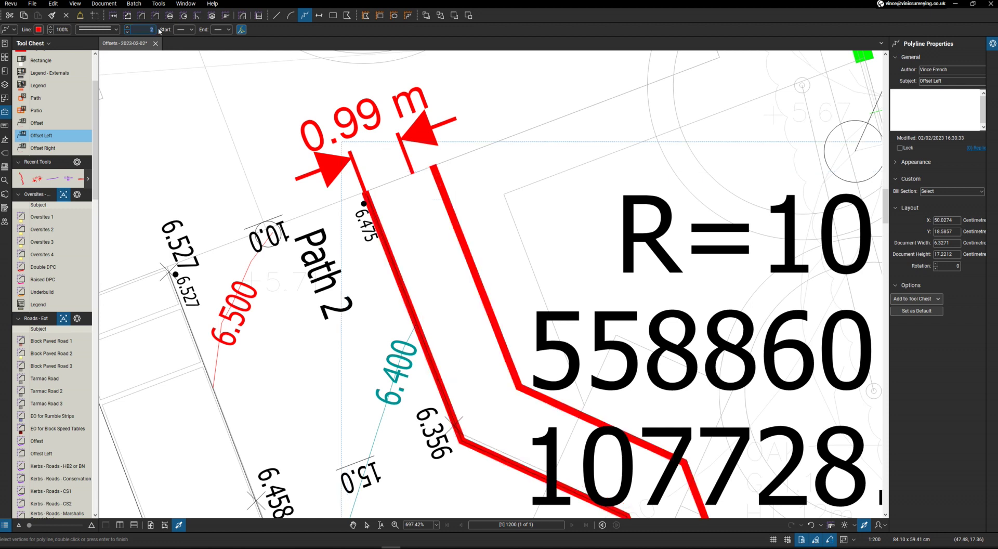
key(Return)
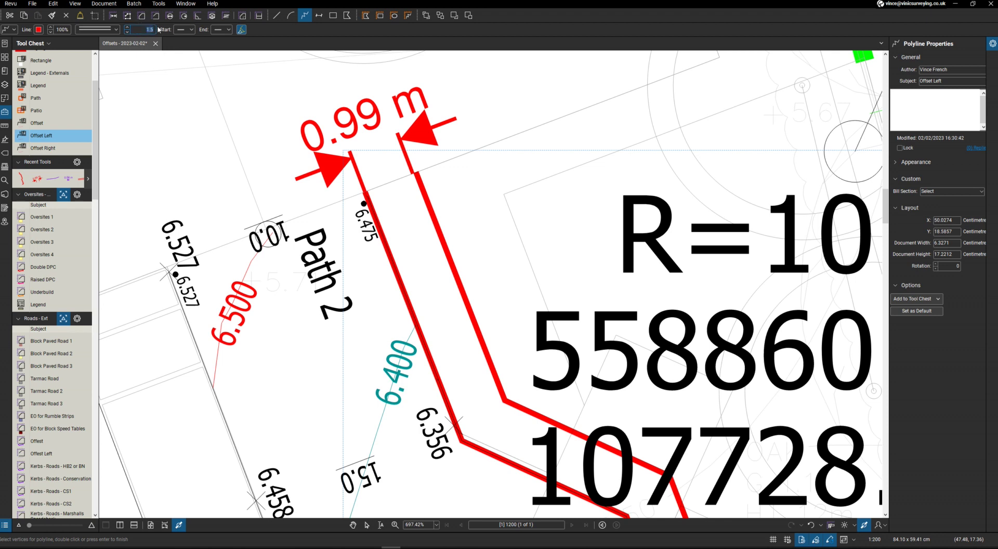
key(Return)
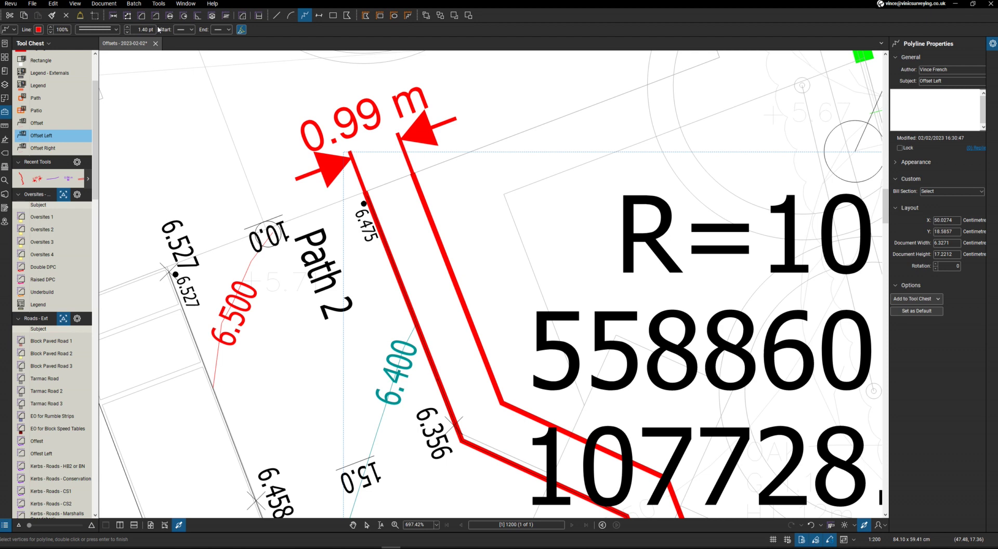
scroll(287, 260, down, 8)
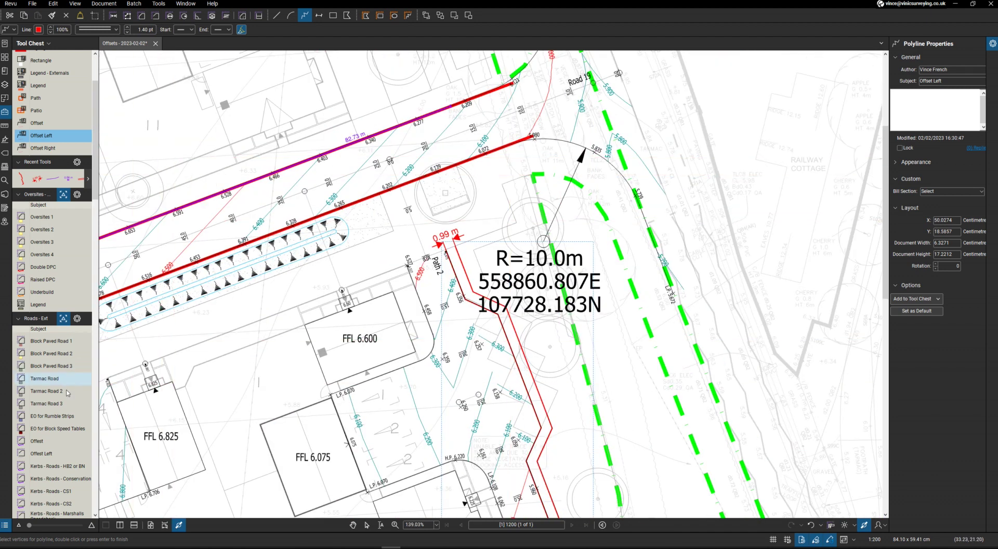
Start a Verges area measurement from the Adoptable tool set, placing corners at both kerb lines and the bend
scroll(67, 393, down, 3)
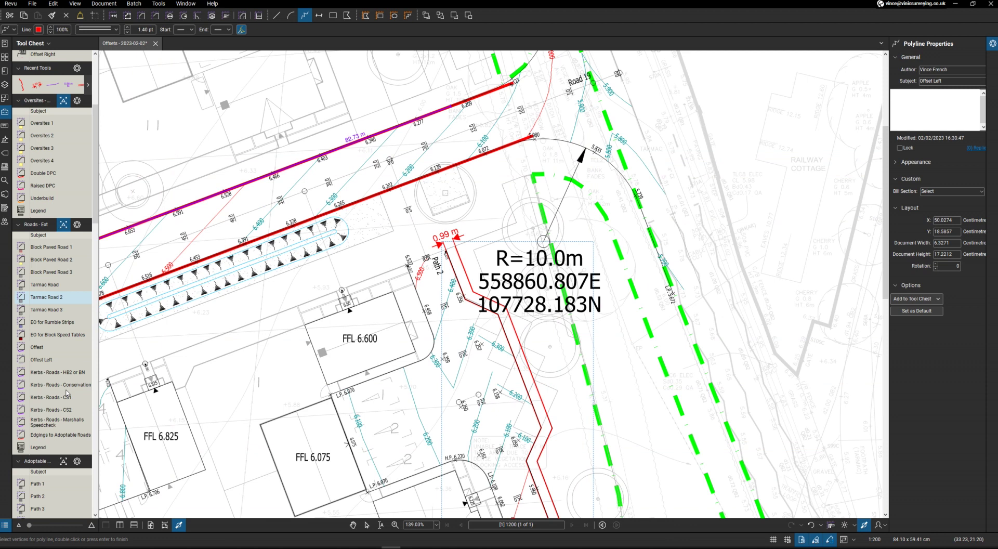
scroll(66, 393, down, 3)
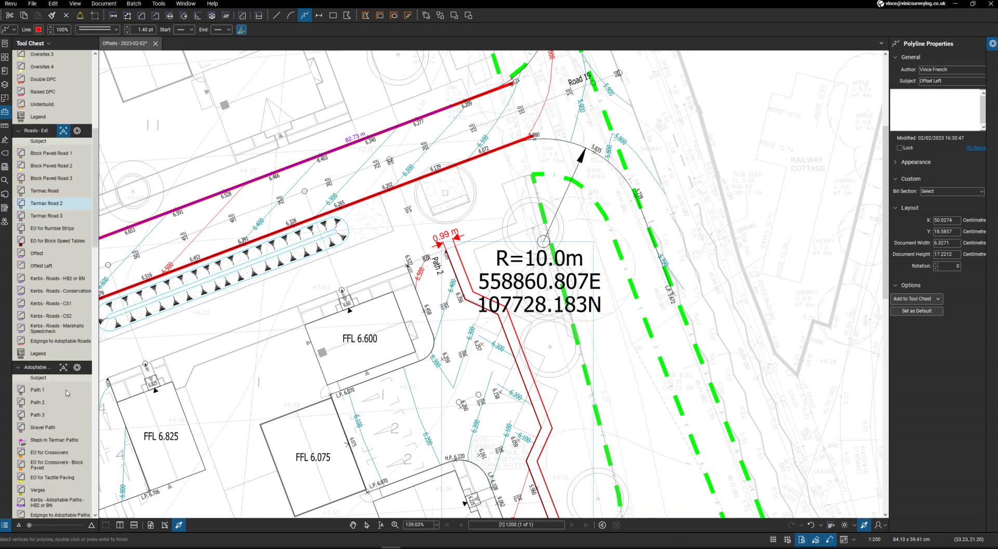
click(37, 490)
scroll(470, 252, up, 6)
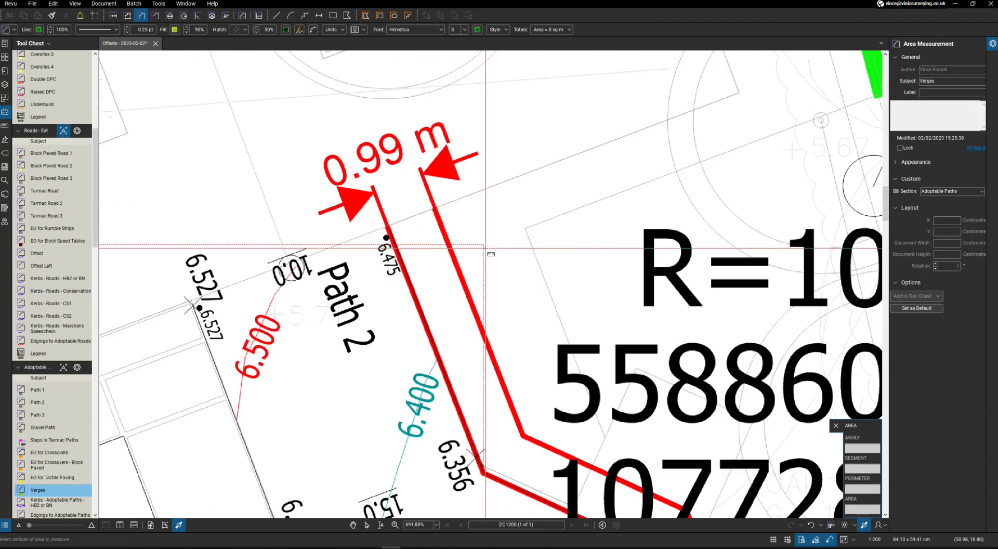
click(388, 227)
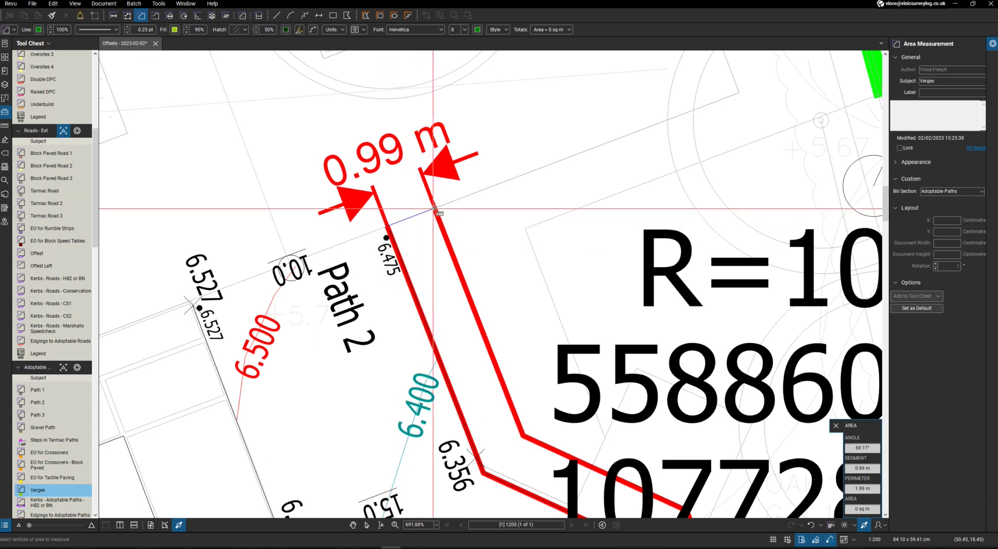
click(434, 209)
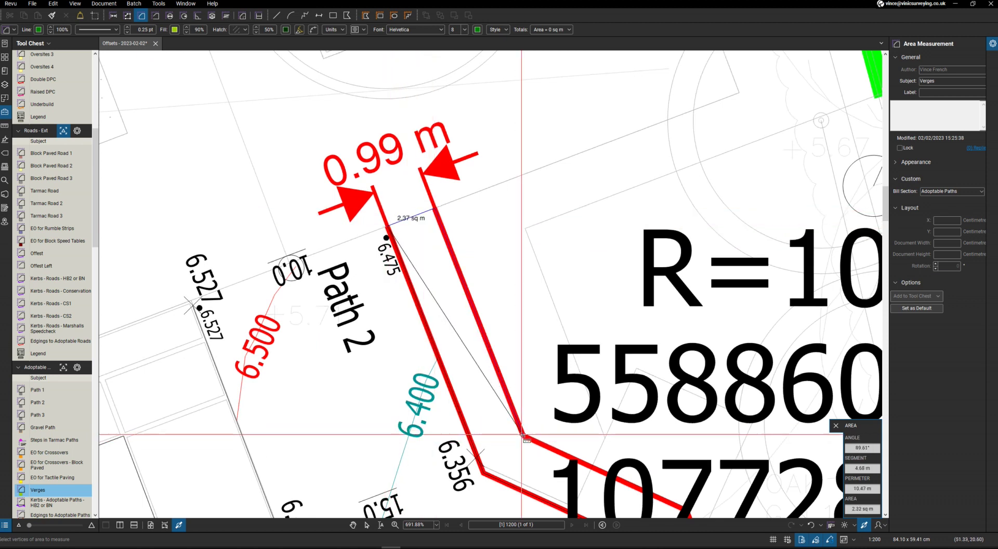
click(525, 439)
Add the bottom and inner zigzag corners and close the green hatched verge area at 41.58 sq m
scroll(525, 438, down, 3)
scroll(530, 390, up, 6)
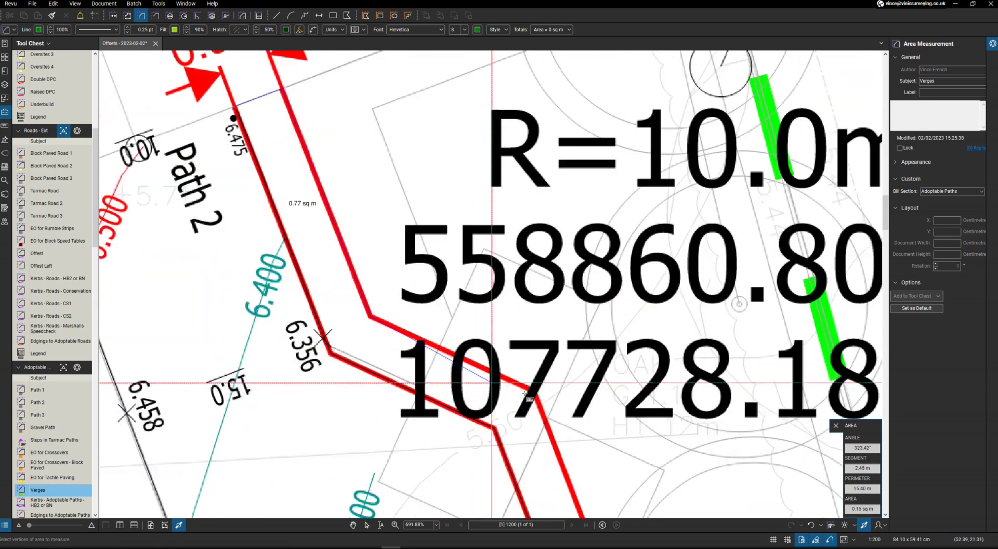
scroll(543, 389, down, 10)
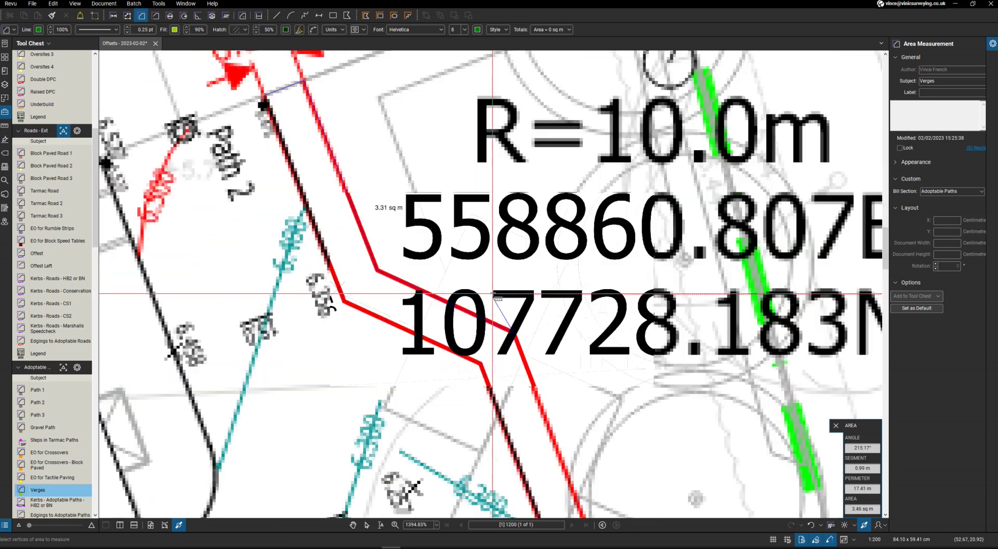
scroll(575, 449, up, 3)
scroll(575, 448, up, 6)
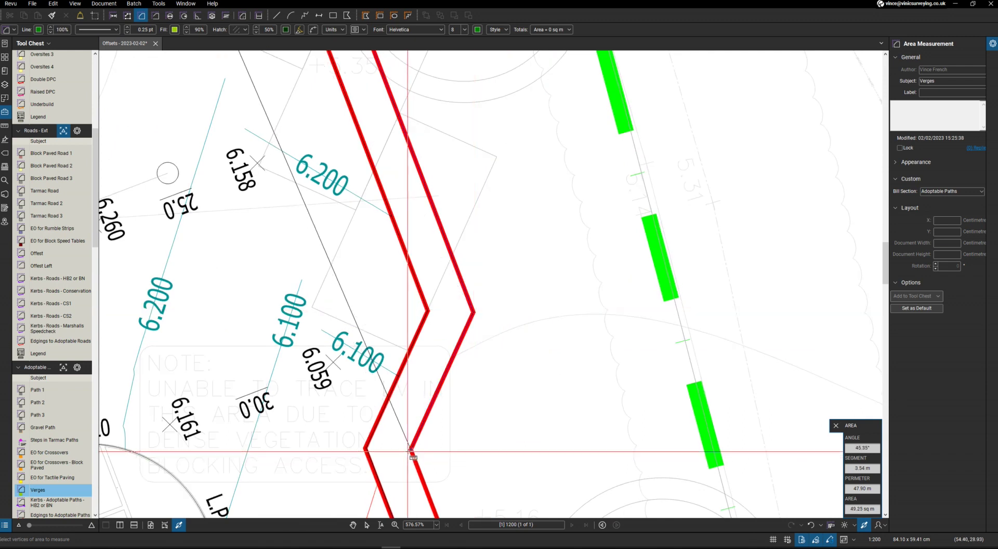
scroll(440, 383, down, 5)
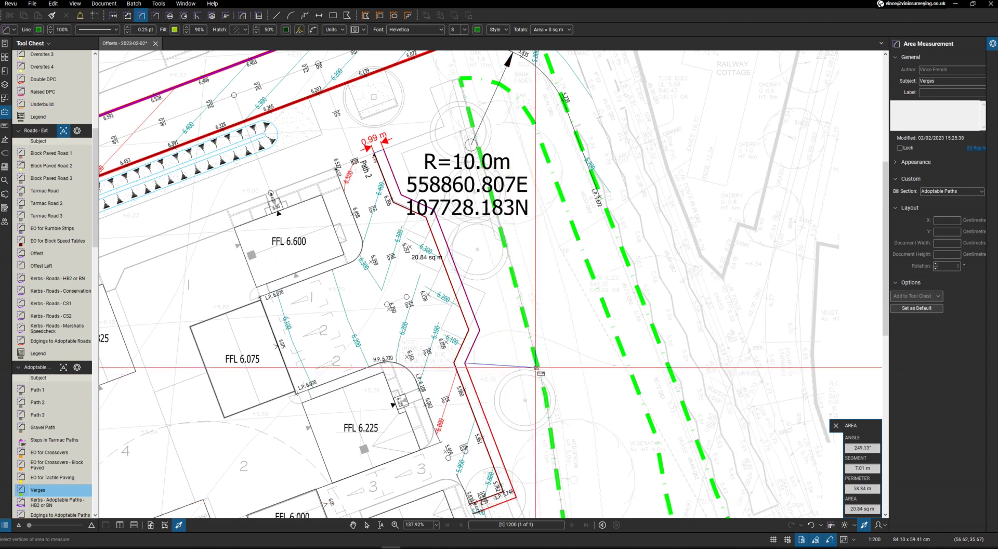
scroll(515, 455, down, 2)
scroll(516, 442, up, 7)
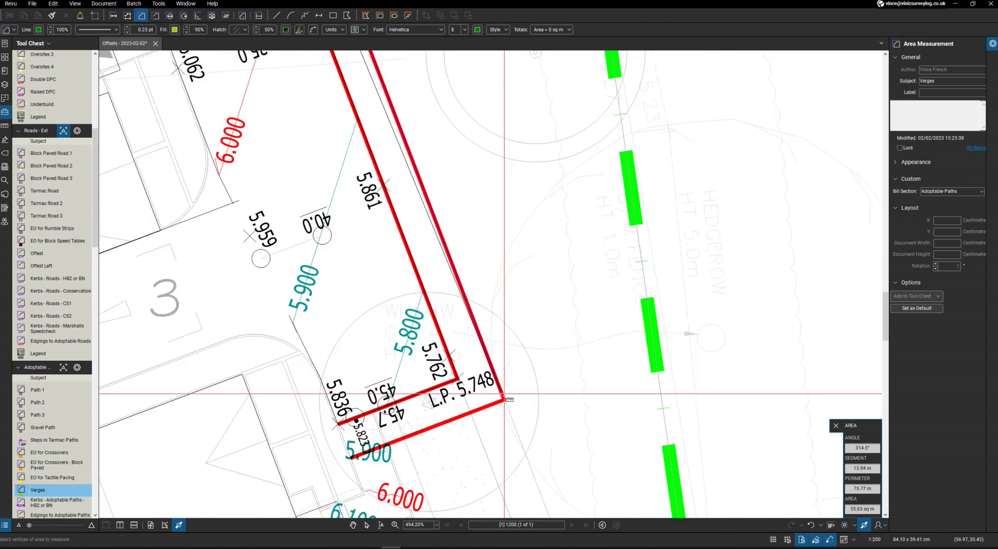
click(504, 400)
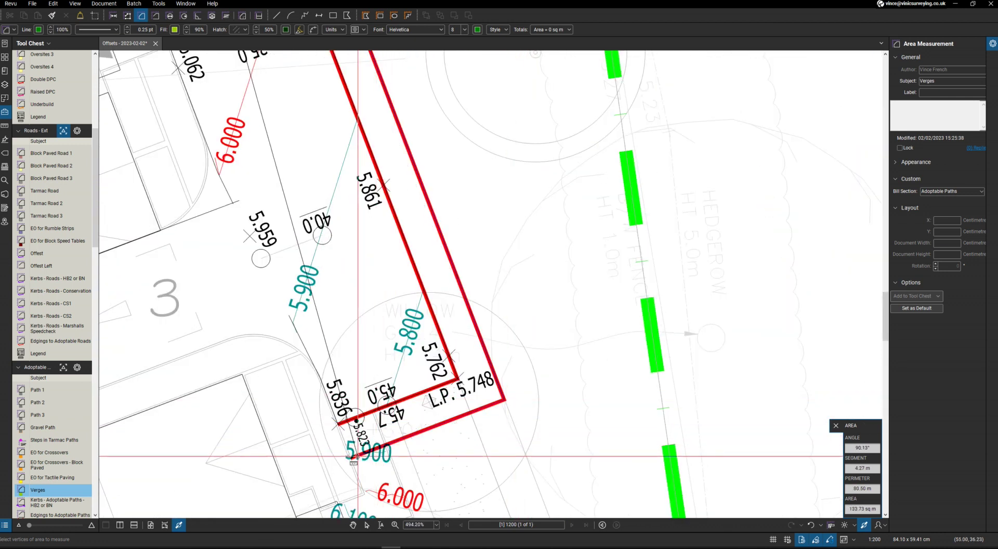
click(339, 425)
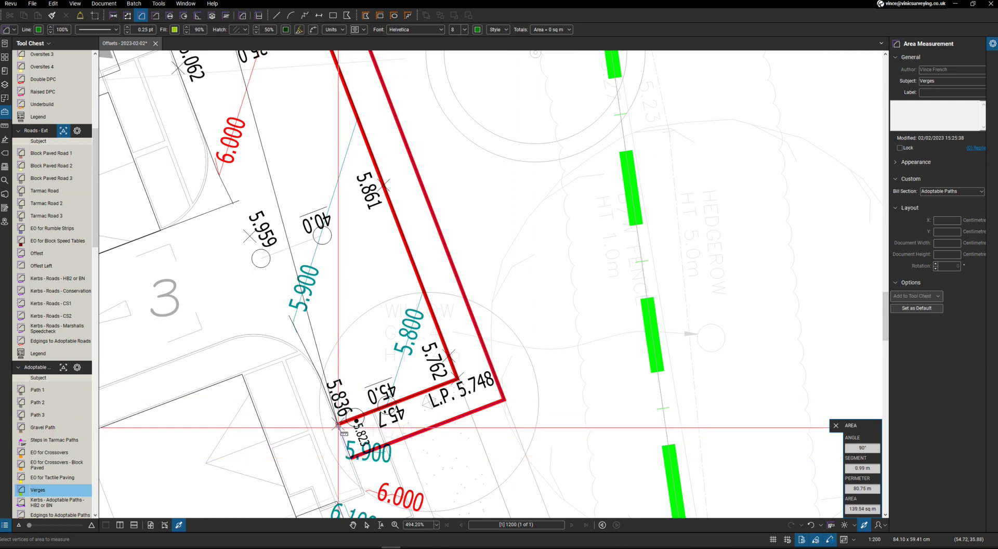
scroll(458, 379, down, 4)
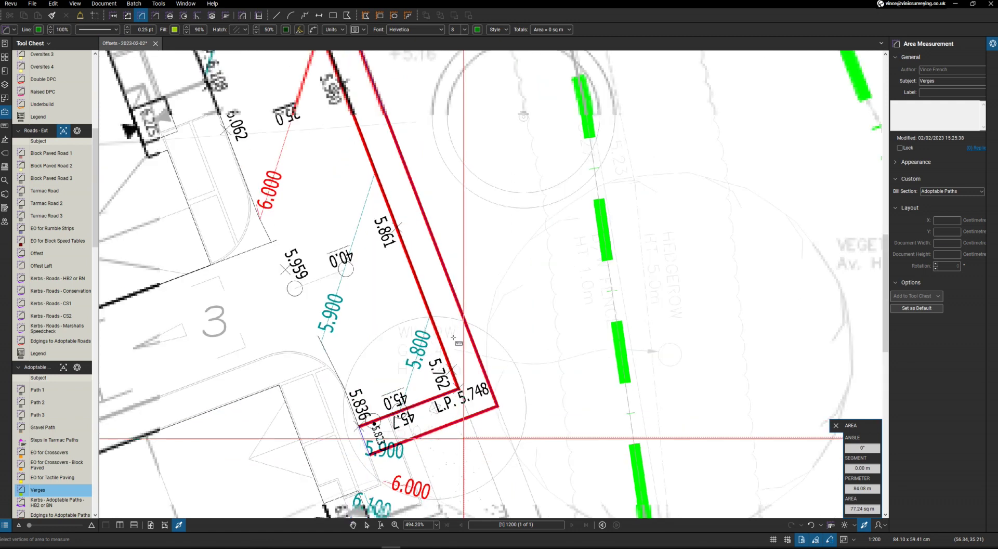
scroll(383, 237, up, 3)
click(383, 236)
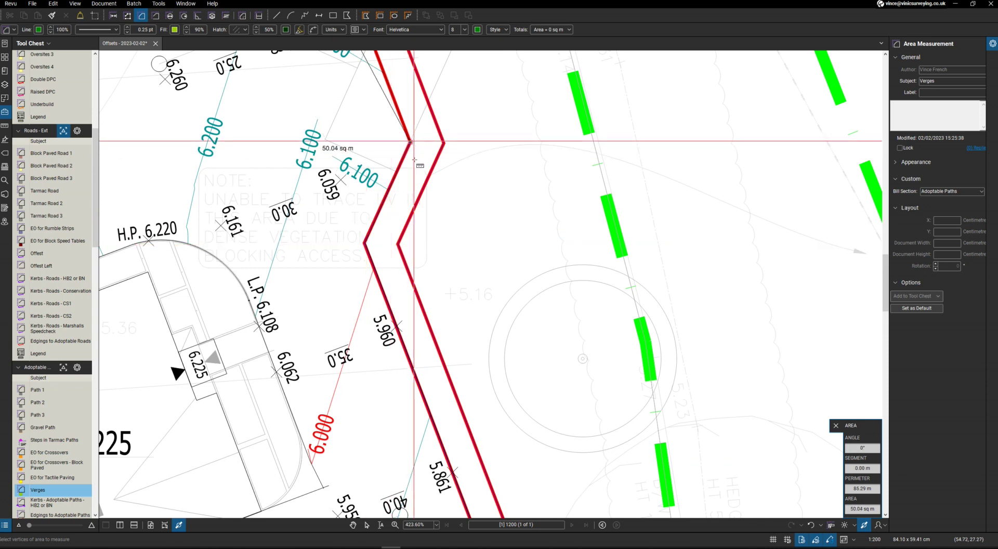
scroll(415, 159, down, 5)
scroll(457, 218, up, 6)
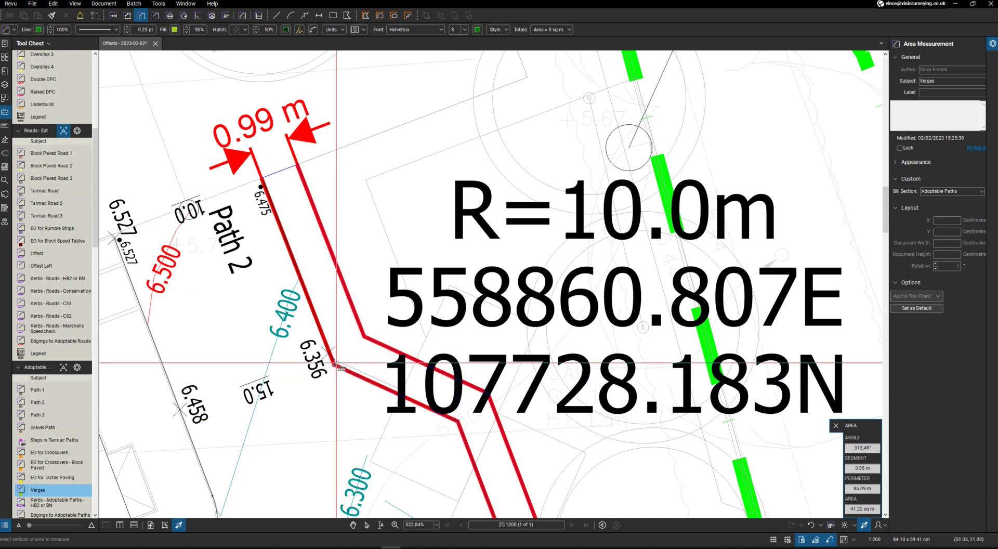
double_click(335, 364)
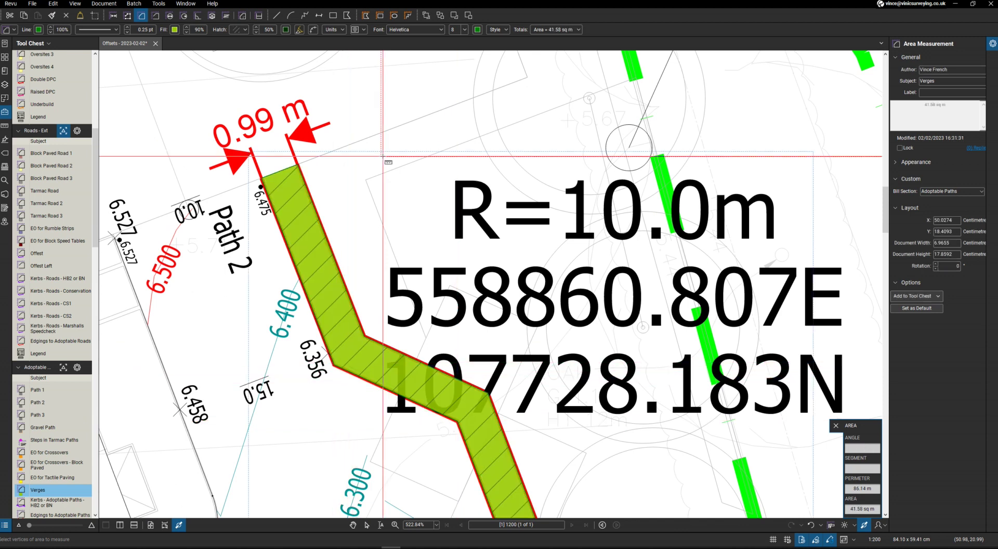
scroll(454, 343, down, 6)
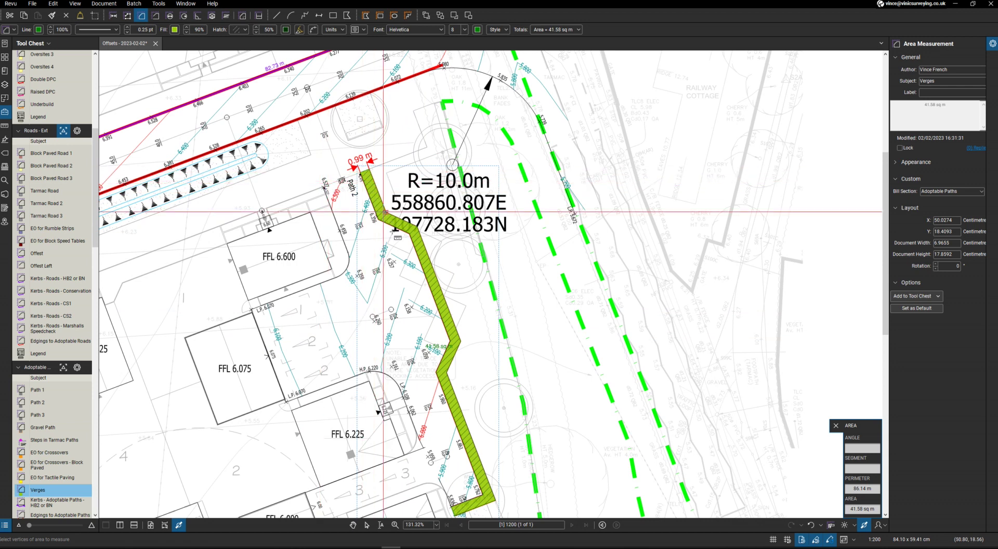
scroll(414, 282, down, 4)
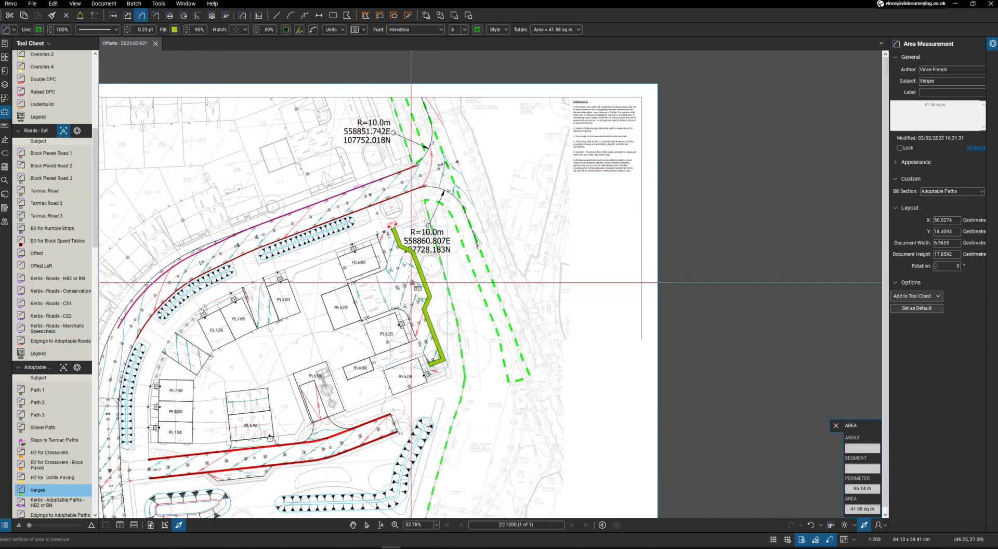
scroll(443, 261, down, 2)
scroll(306, 400, up, 2)
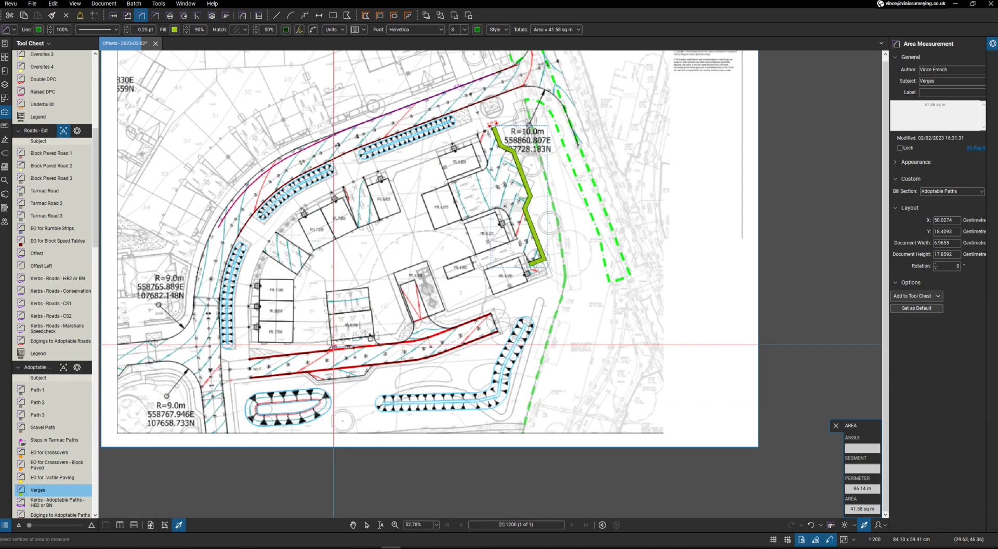